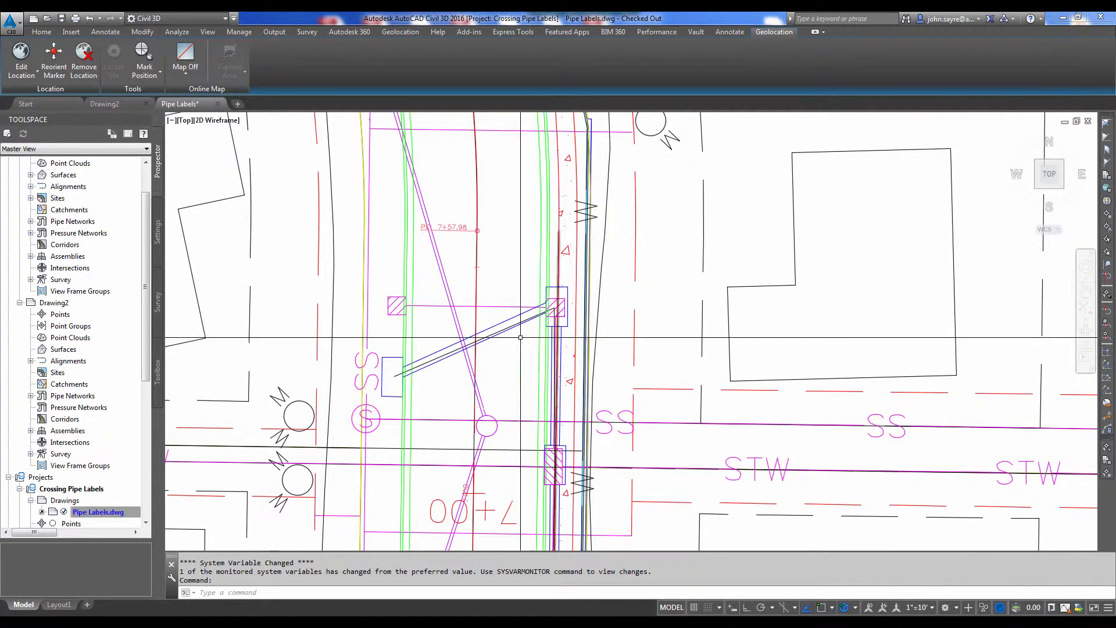
scroll(505, 342, down, 7)
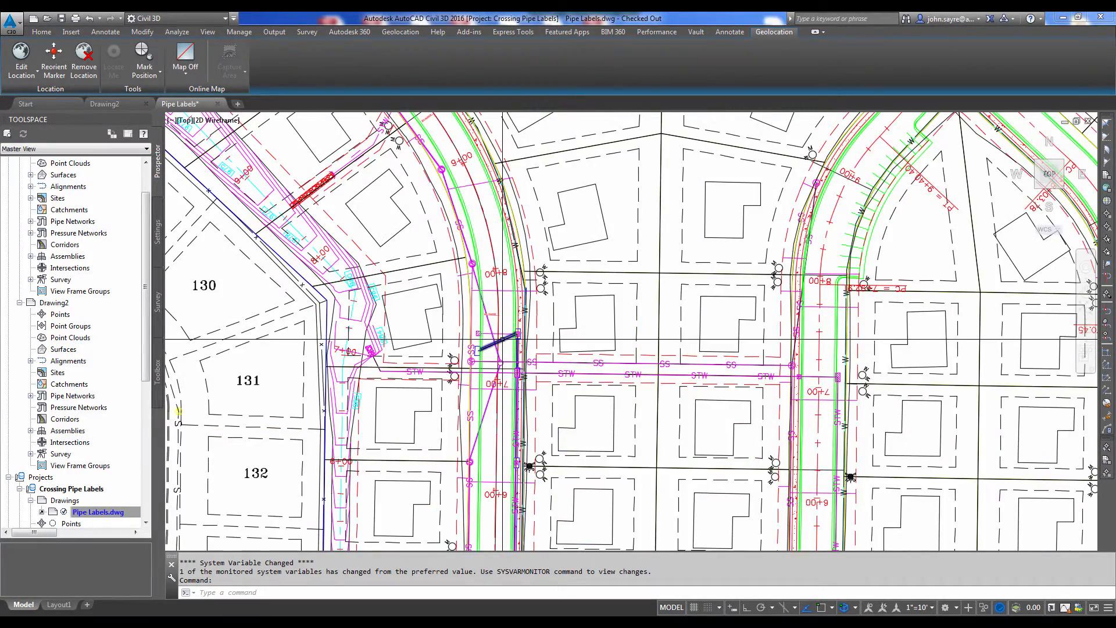
mouse_move(504, 339)
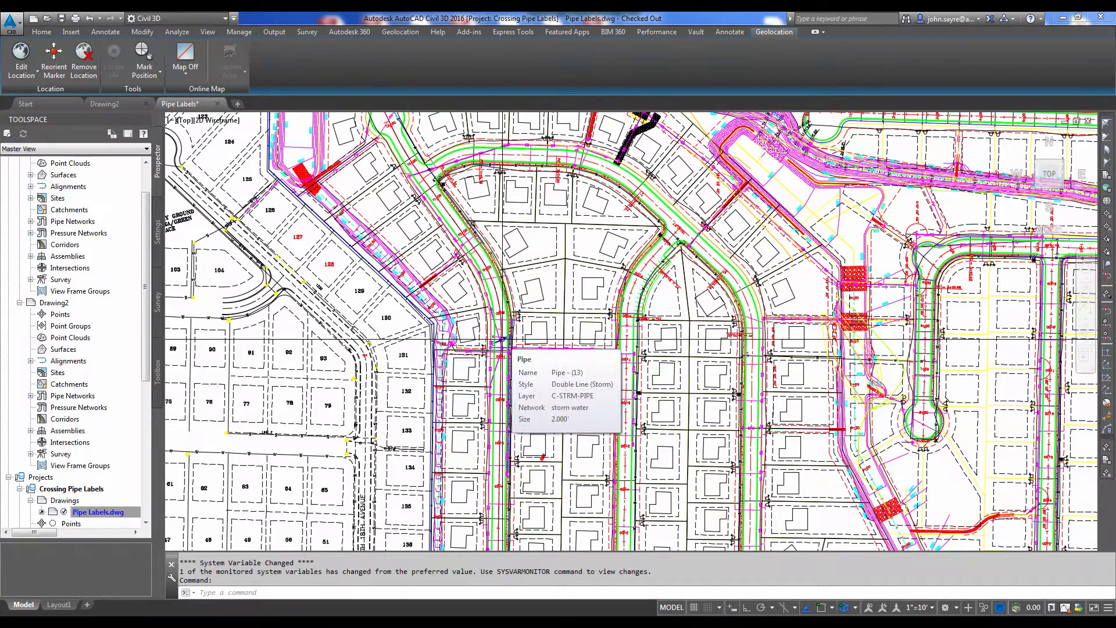
scroll(503, 339, up, 8)
scroll(498, 343, down, 2)
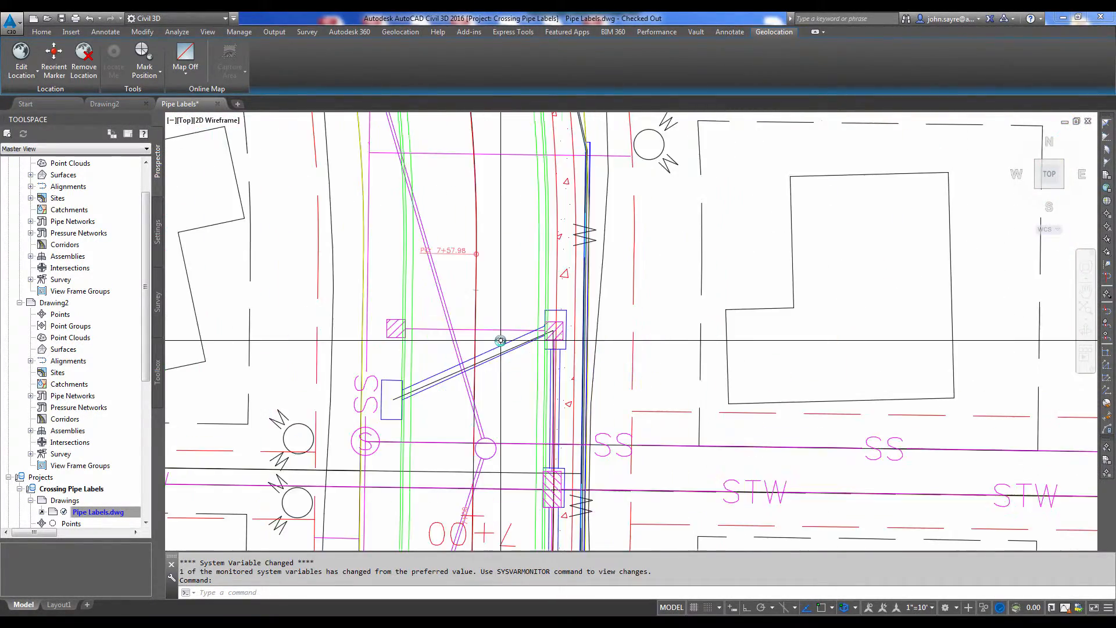
Draw the two blue storm inlets, their diagonal and lengthwise storm pipes, and the crossing sewer pipe in the profile view
click(392, 399)
click(420, 387)
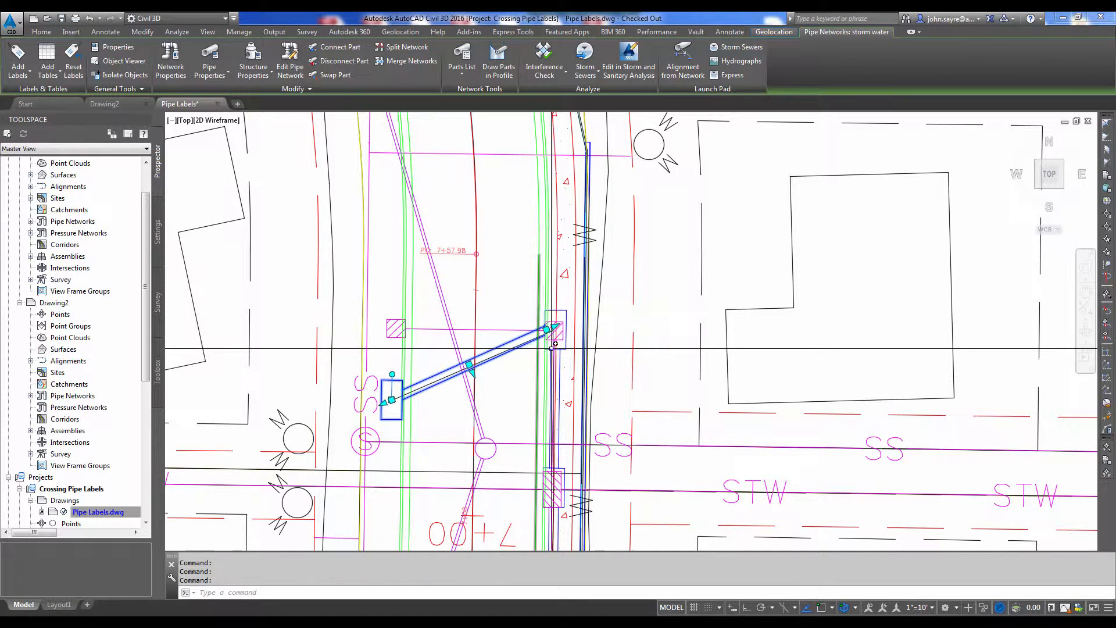
click(567, 344)
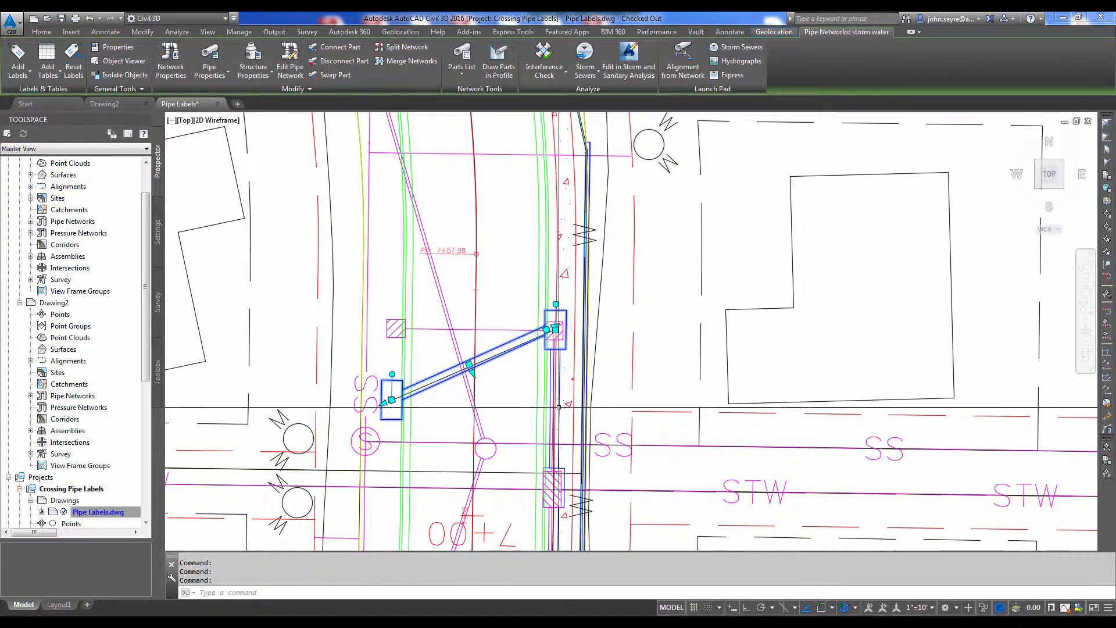
click(459, 354)
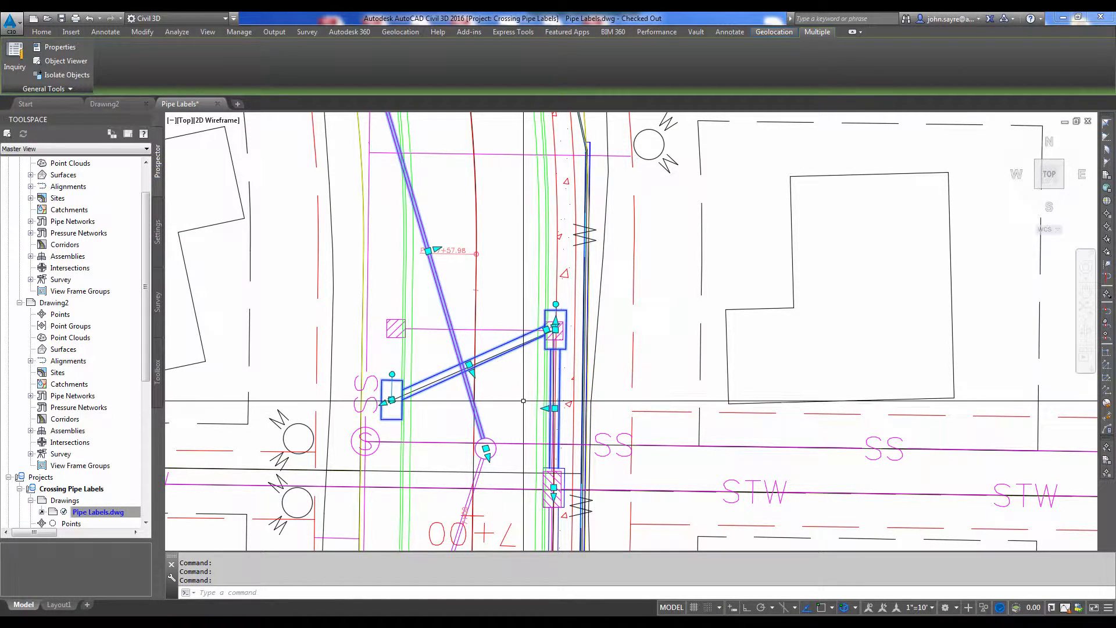
right_click(512, 384)
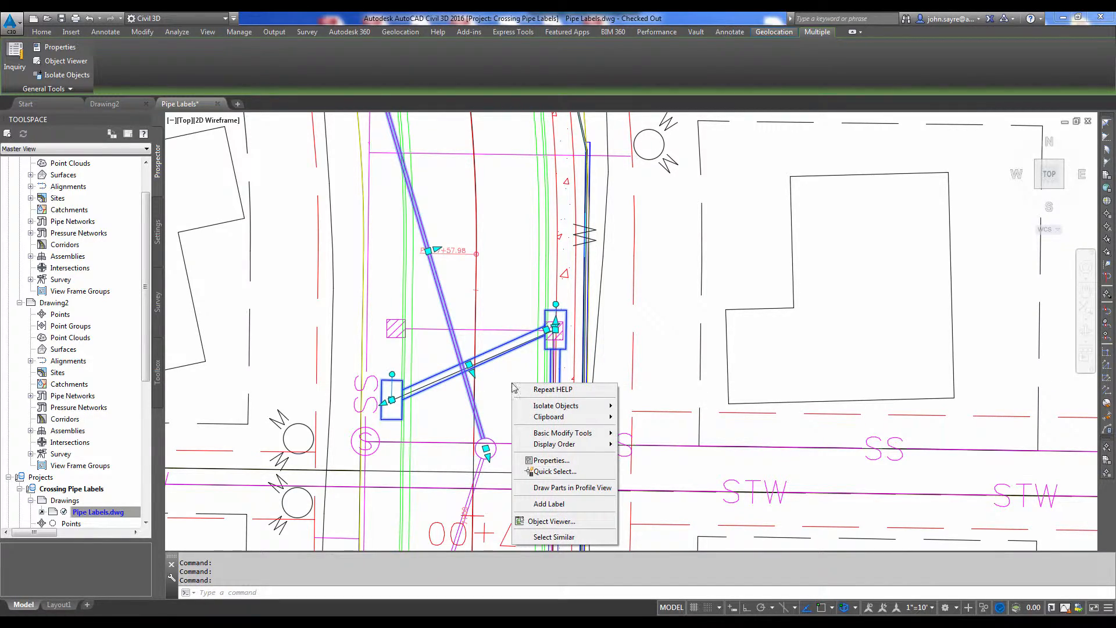
click(567, 488)
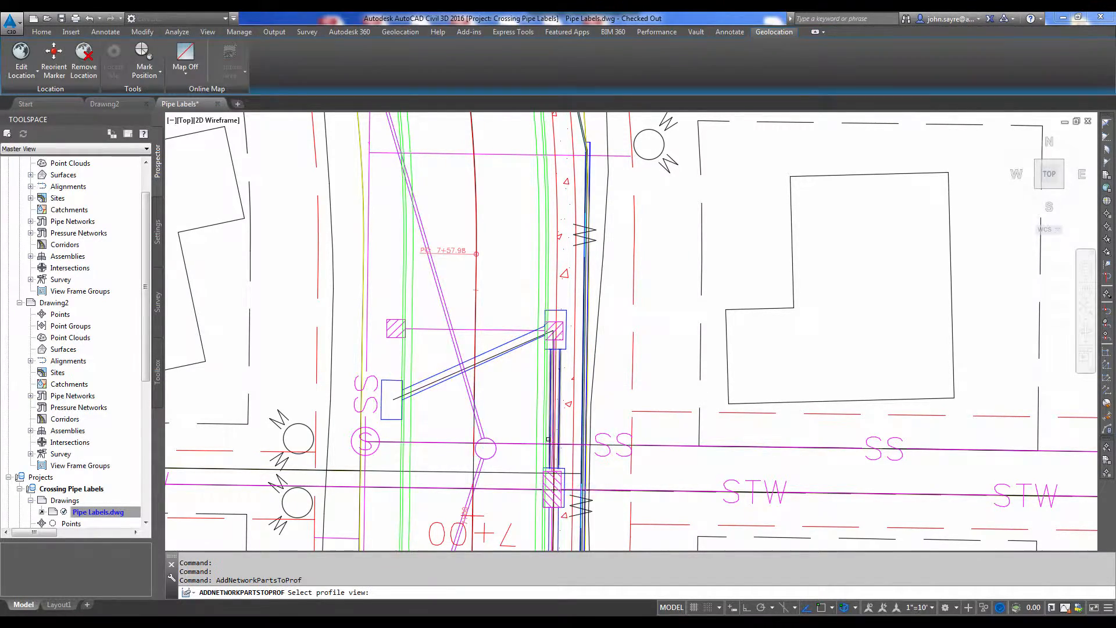
scroll(725, 455, down, 8)
scroll(725, 455, up, 10)
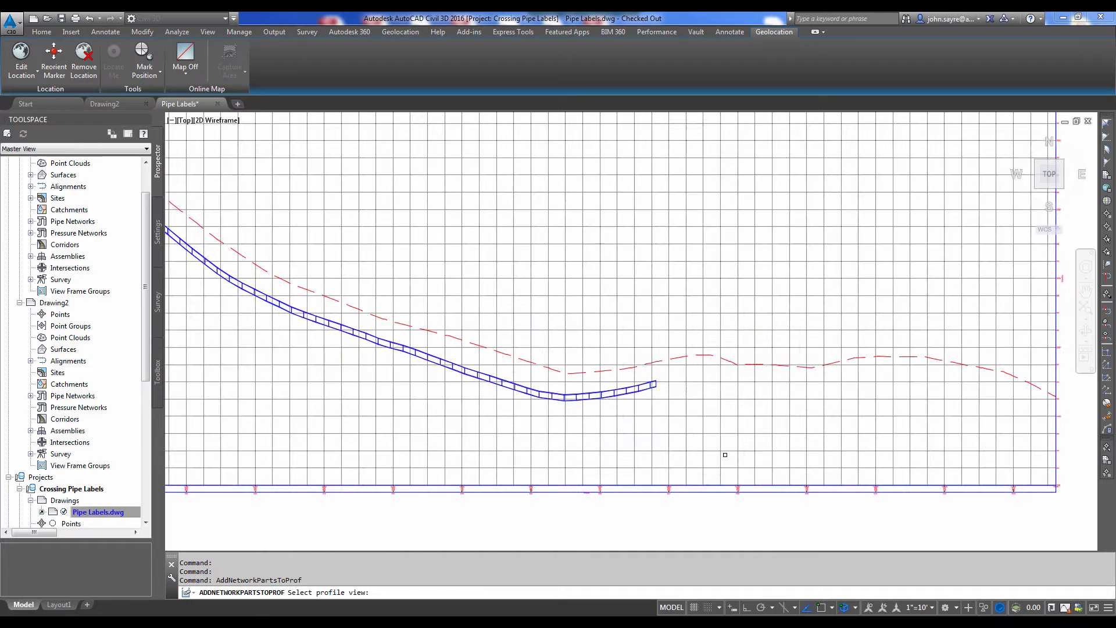
click(681, 418)
scroll(679, 417, up, 4)
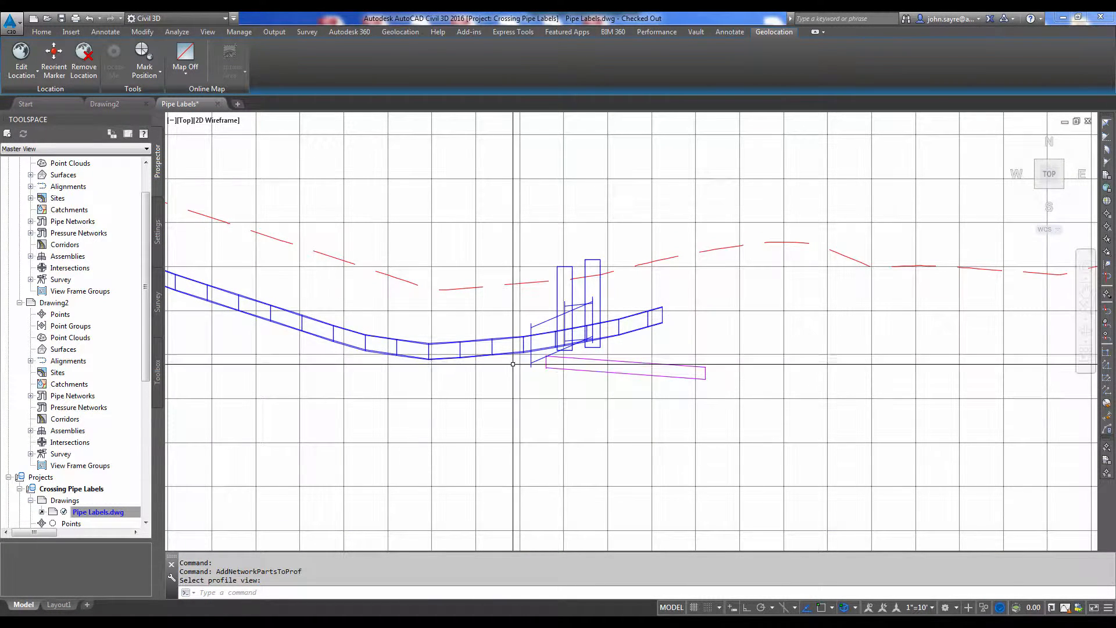
Erase the long segmented pipe band and the slanted storm pipe from the profile view
text(e)
key(Return)
click(495, 338)
key(Return)
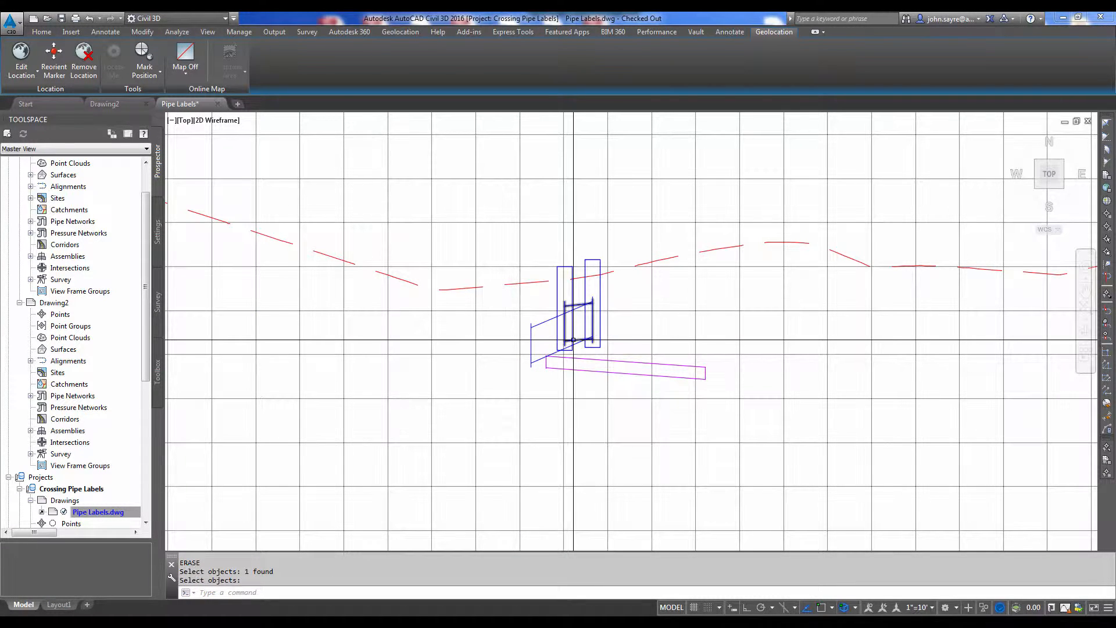
scroll(577, 338, up, 2)
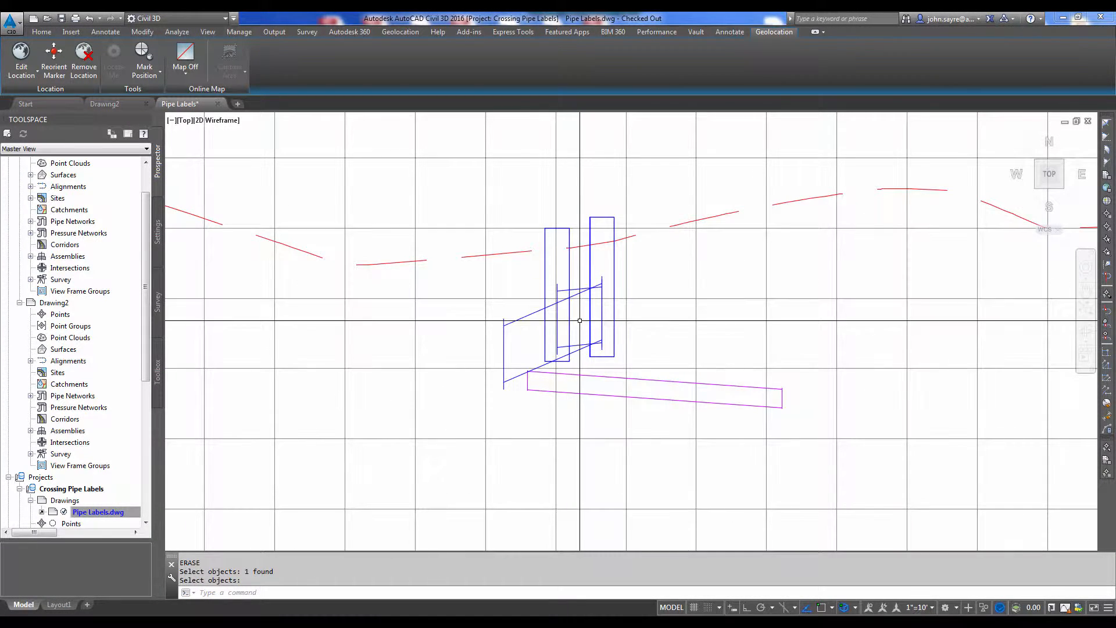
text(e)
key(Return)
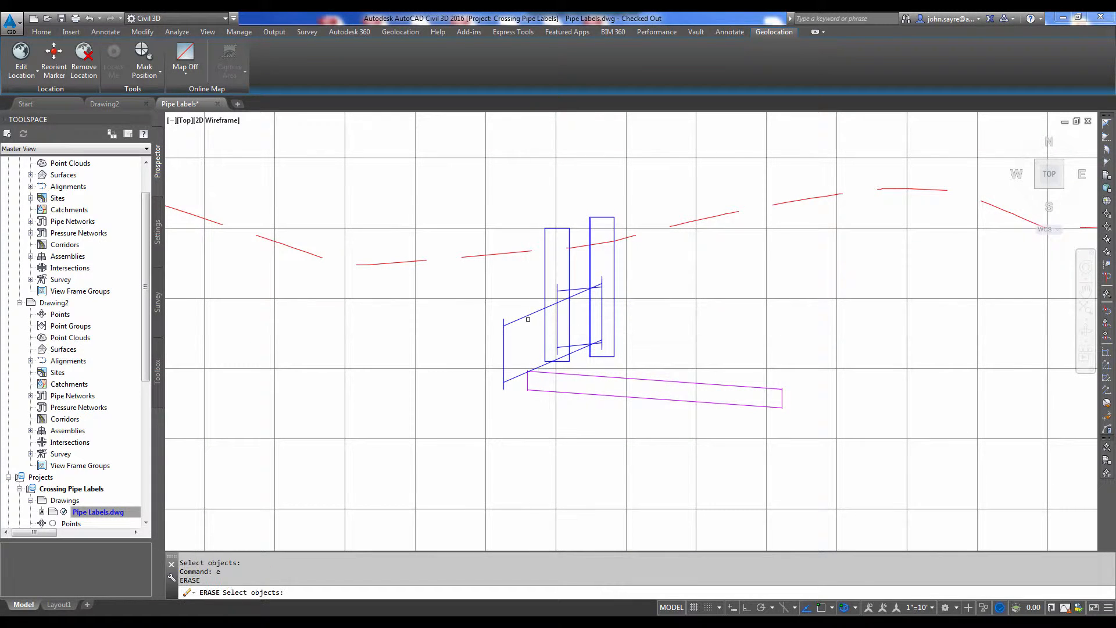
click(526, 317)
key(Return)
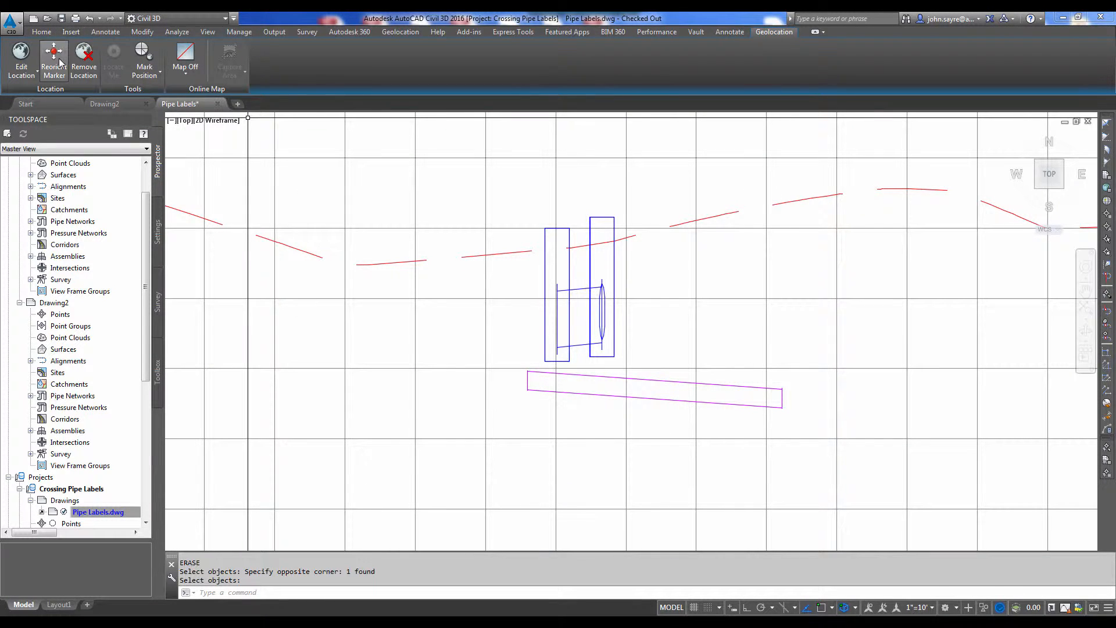
Add a Single Part Profile pipe network label in the Crossing Storm Pipe style to the storm pipe between the inlets
click(105, 32)
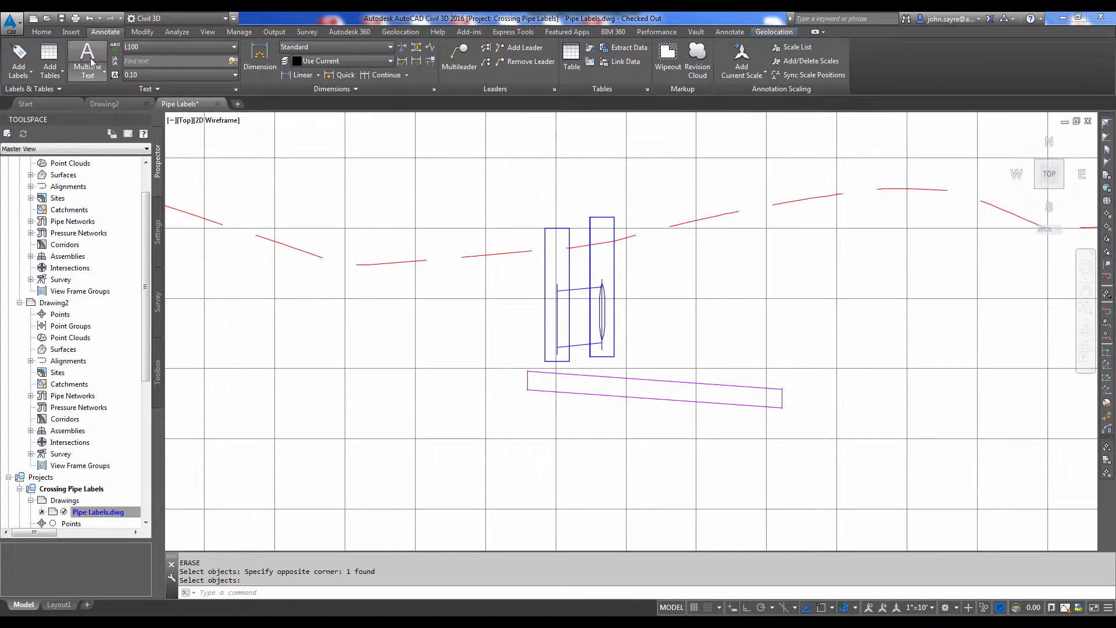
click(32, 77)
mouse_move(74, 193)
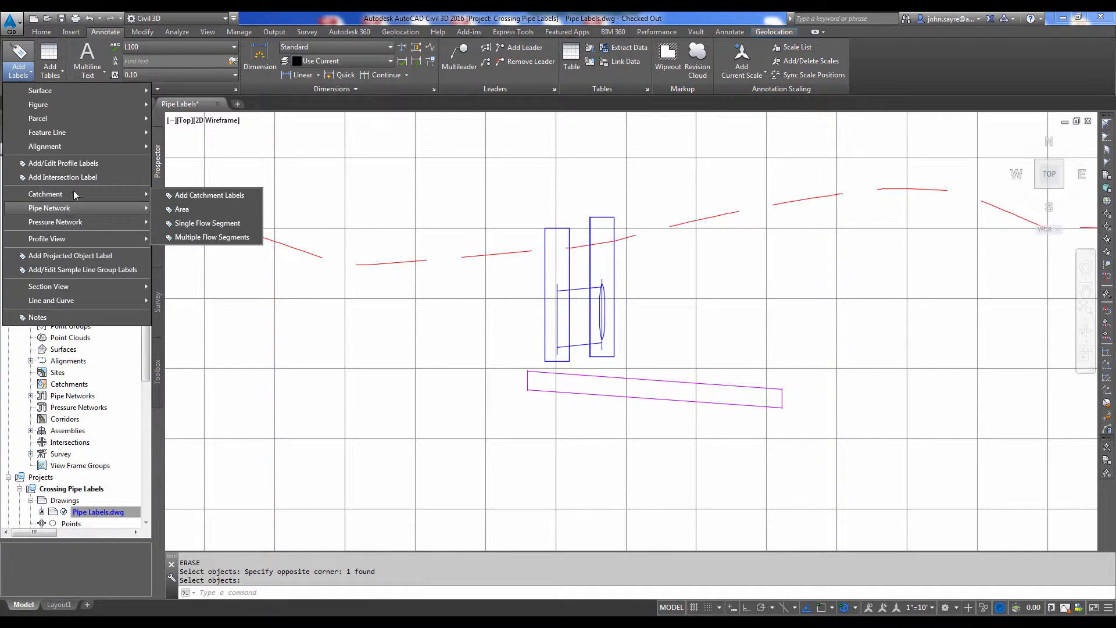
click(203, 210)
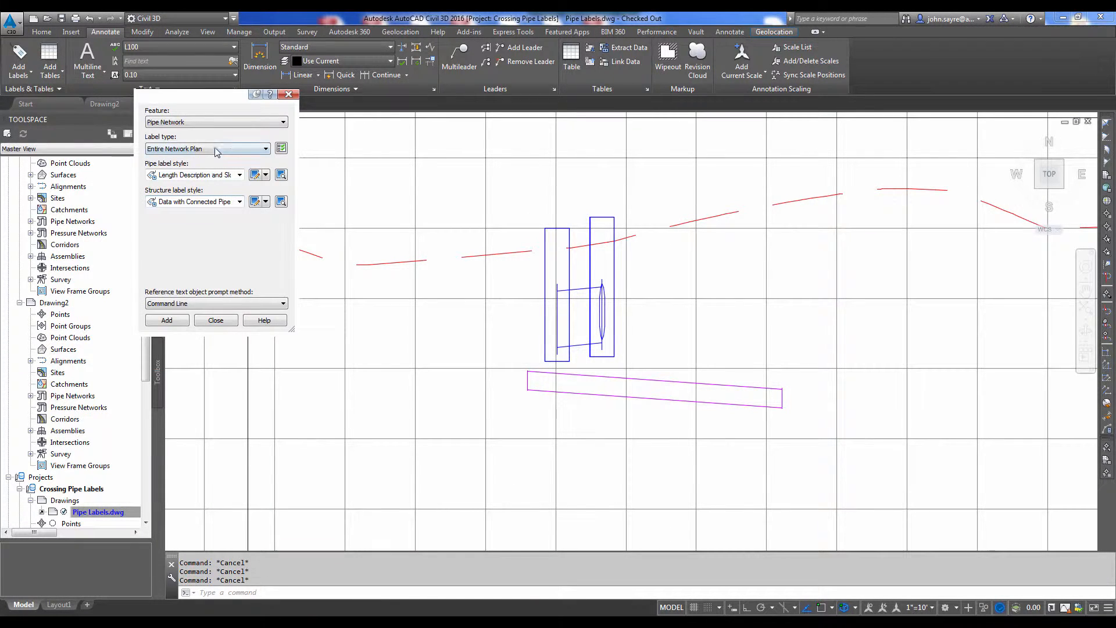
click(257, 149)
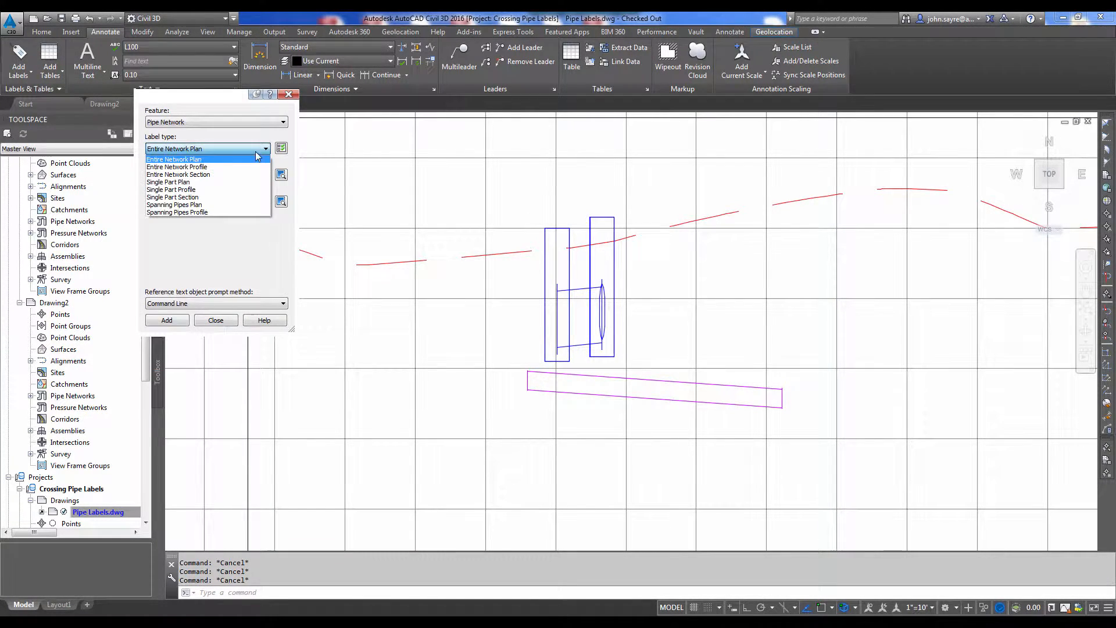
click(212, 190)
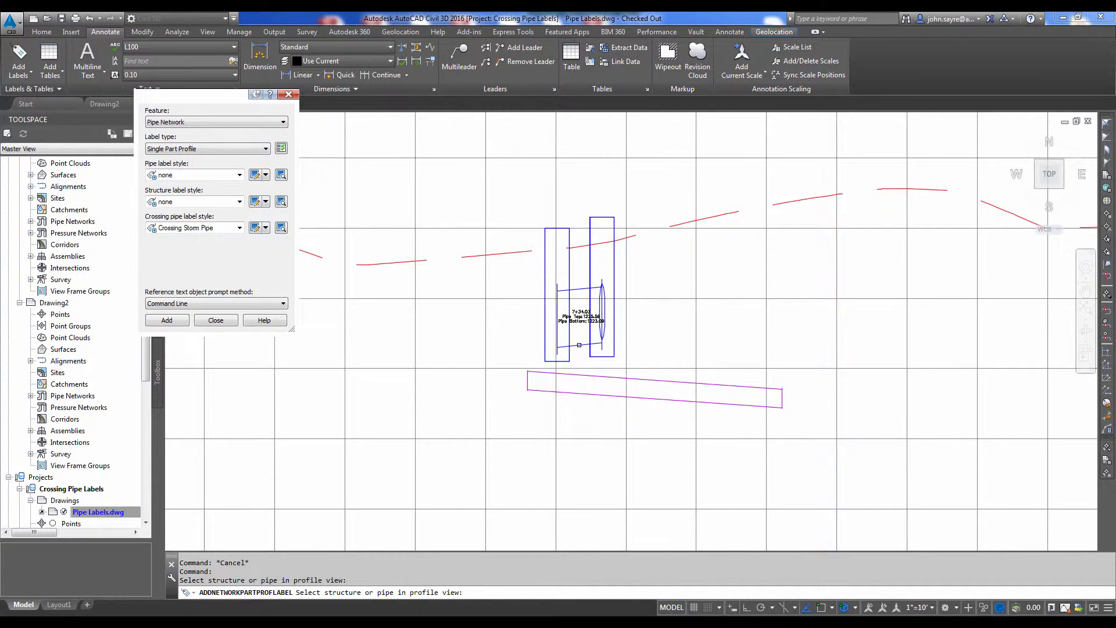
key(Return)
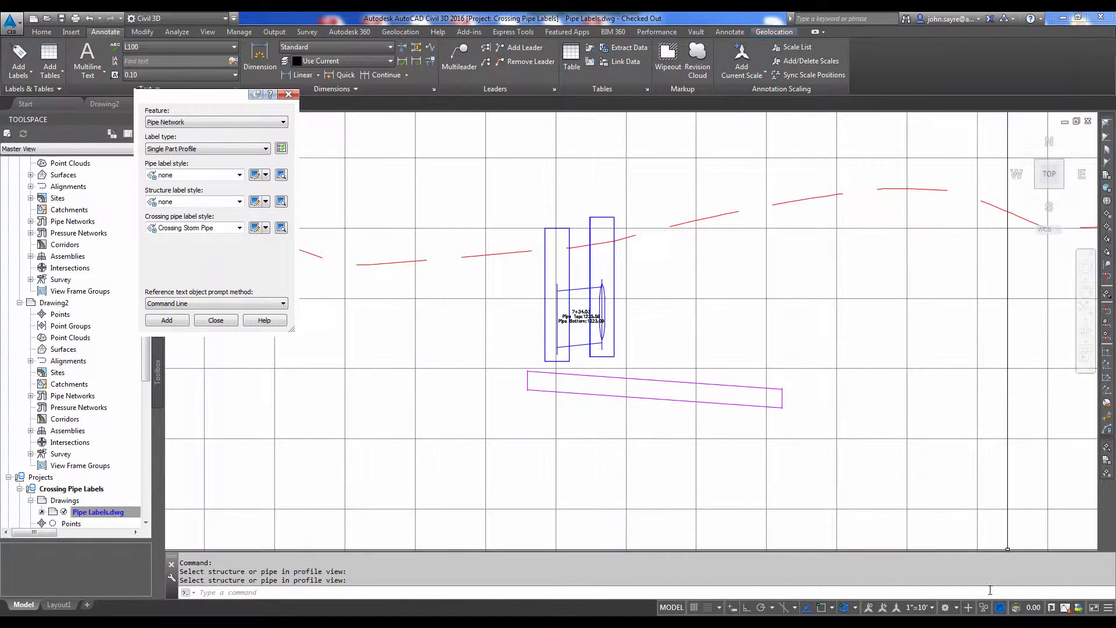
Set the annotation scale to 1"=40' and move the storm pipe label clear of the inlets, down and to their right
click(932, 608)
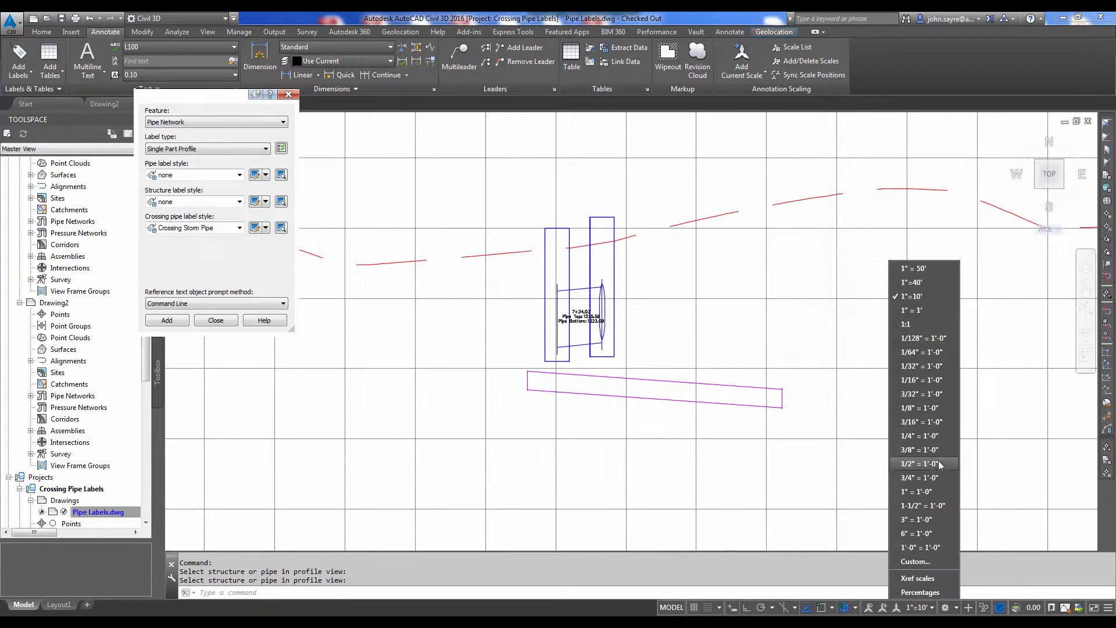
click(911, 283)
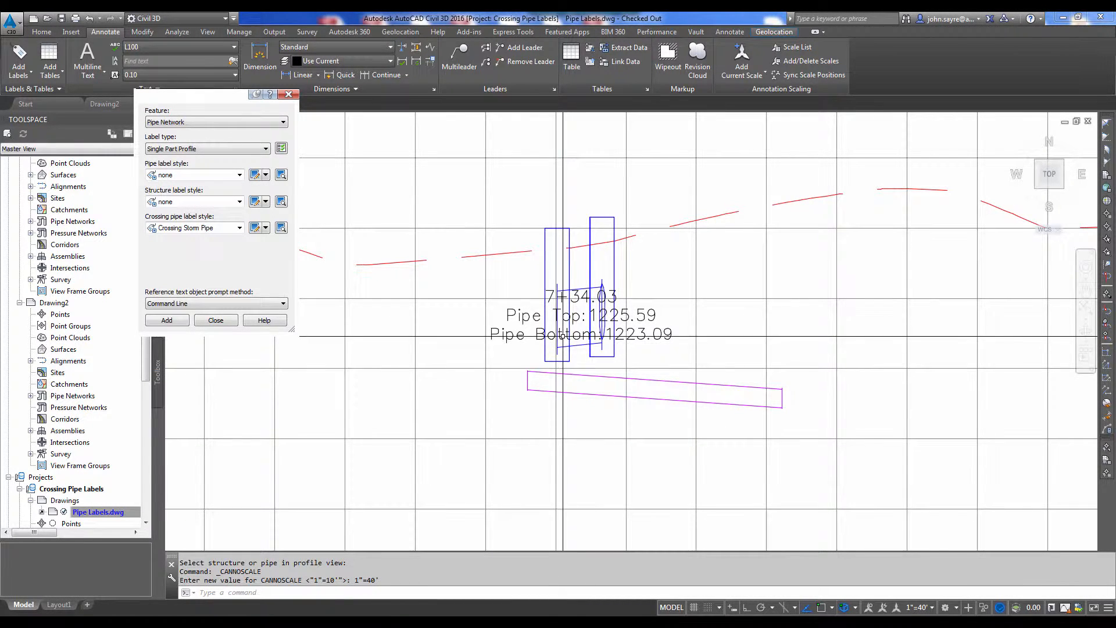
click(580, 316)
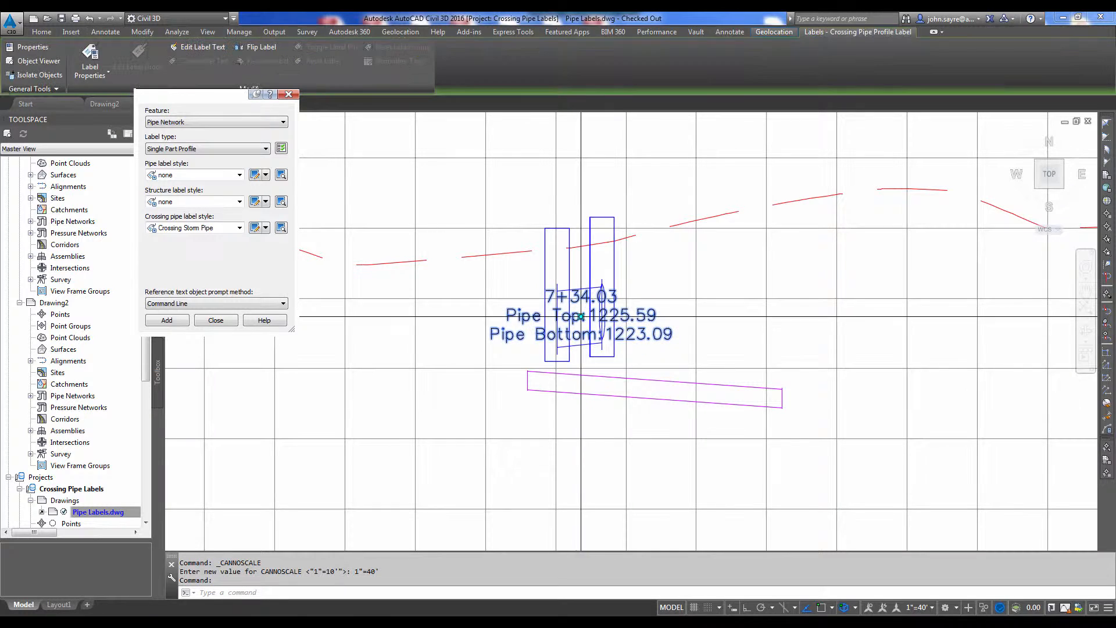
click(580, 317)
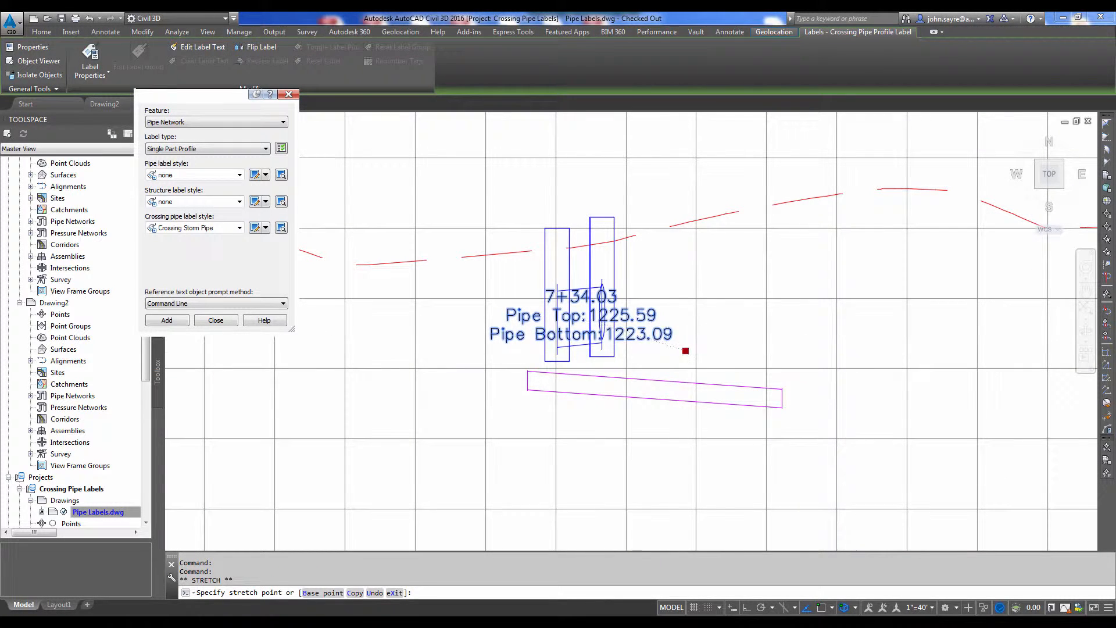
click(677, 350)
key(Escape)
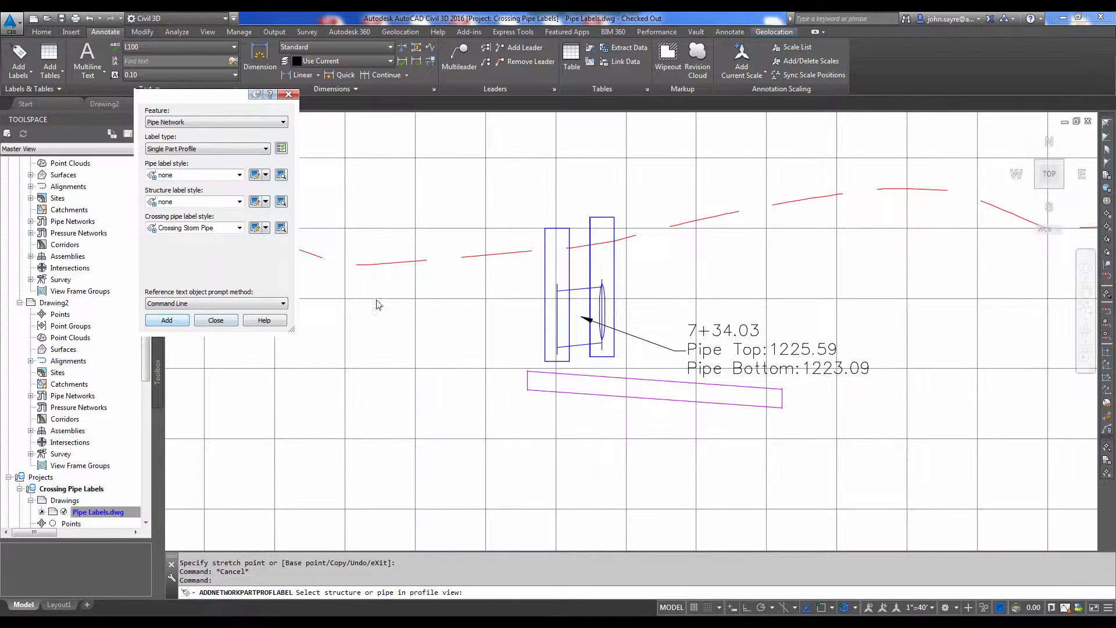
Label the sewer pipe in the profile view with the Crossing Storm Pipe style, move the label below it, and finish adding labels
click(642, 400)
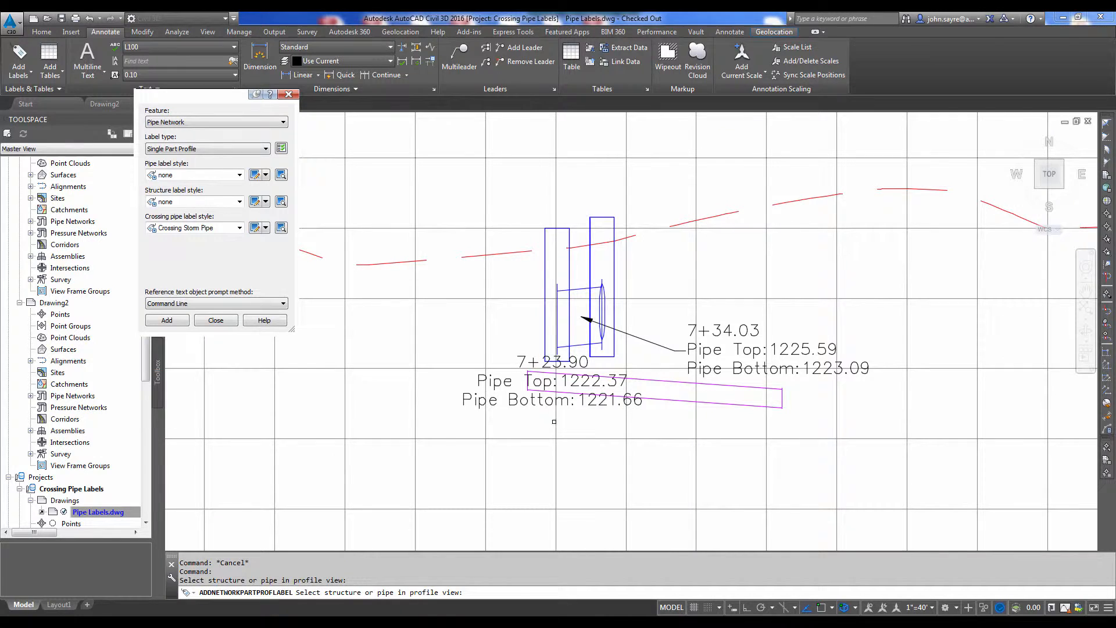
key(Return)
click(553, 381)
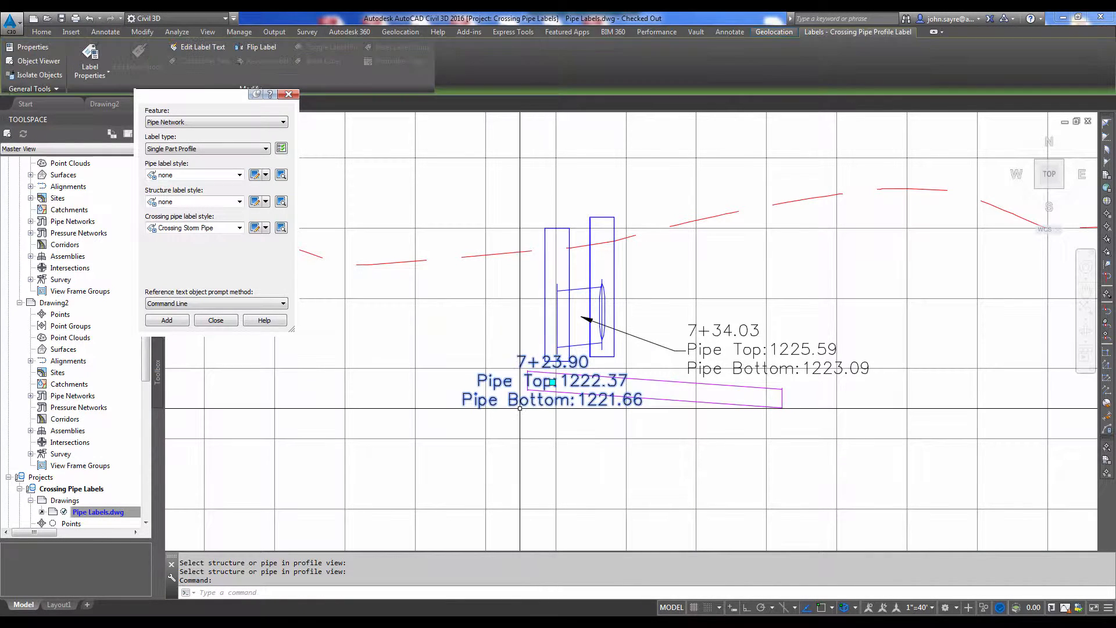
click(553, 382)
click(620, 449)
key(Escape)
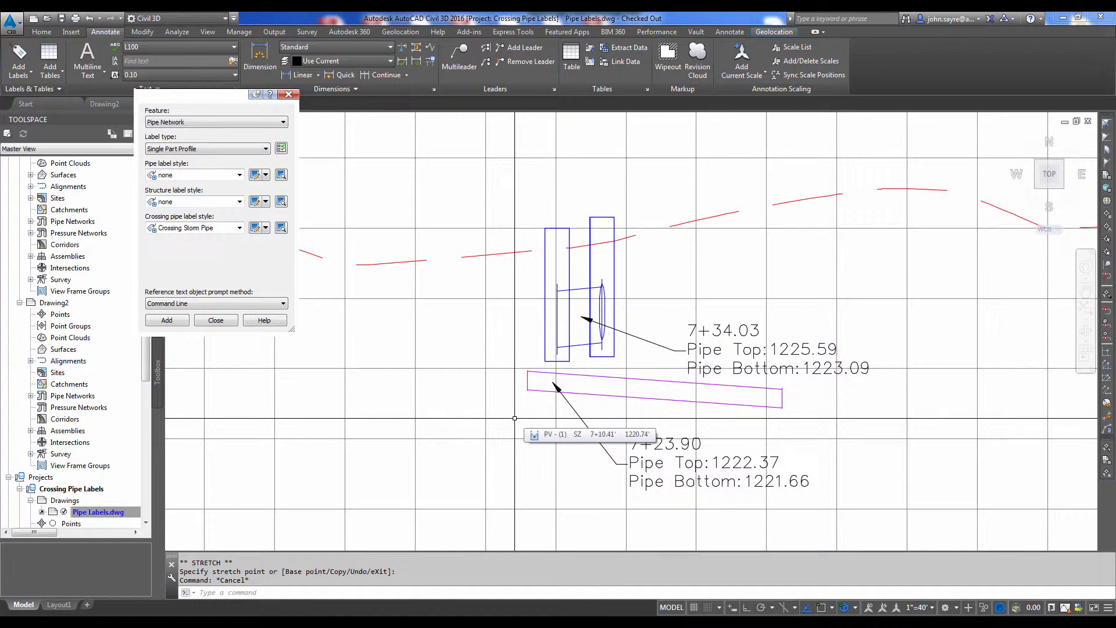
scroll(514, 418, down, 2)
scroll(514, 418, down, 8)
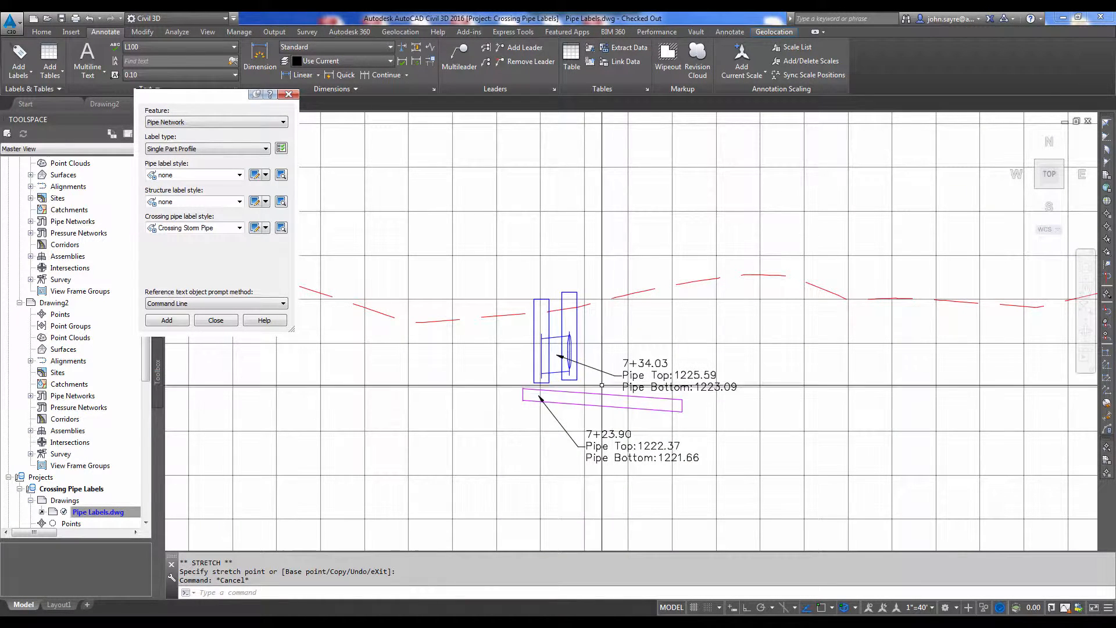
scroll(581, 391, up, 2)
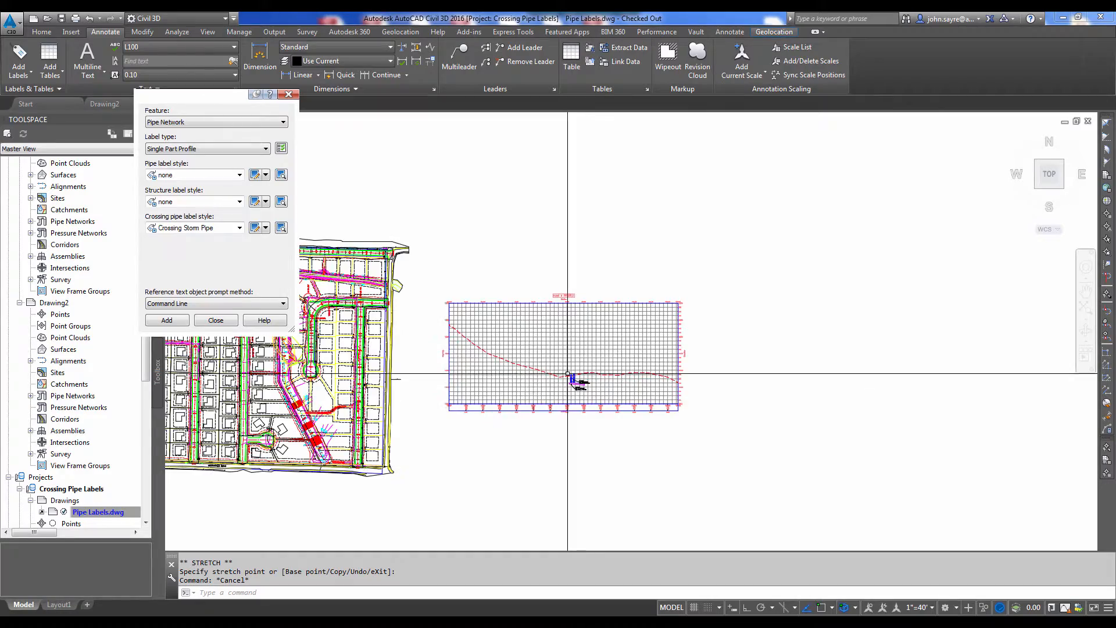
click(215, 321)
Create a sample line group on the road a alignment, sampling the eg surface and the sewer, storm water and water networks
scroll(253, 314, up, 6)
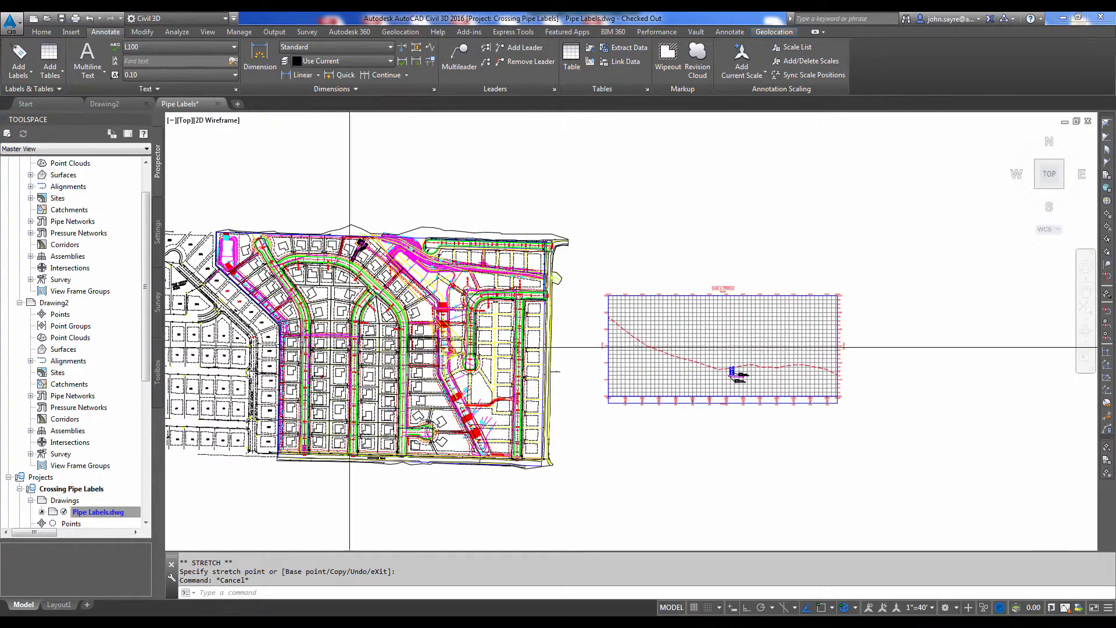
scroll(485, 308, up, 5)
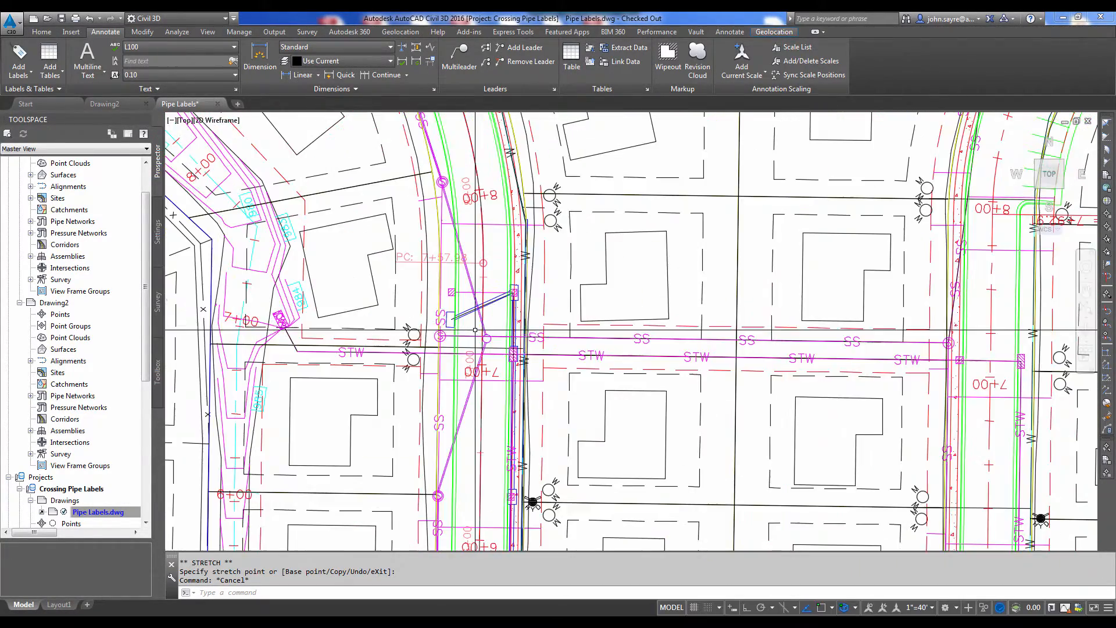
scroll(486, 308, up, 4)
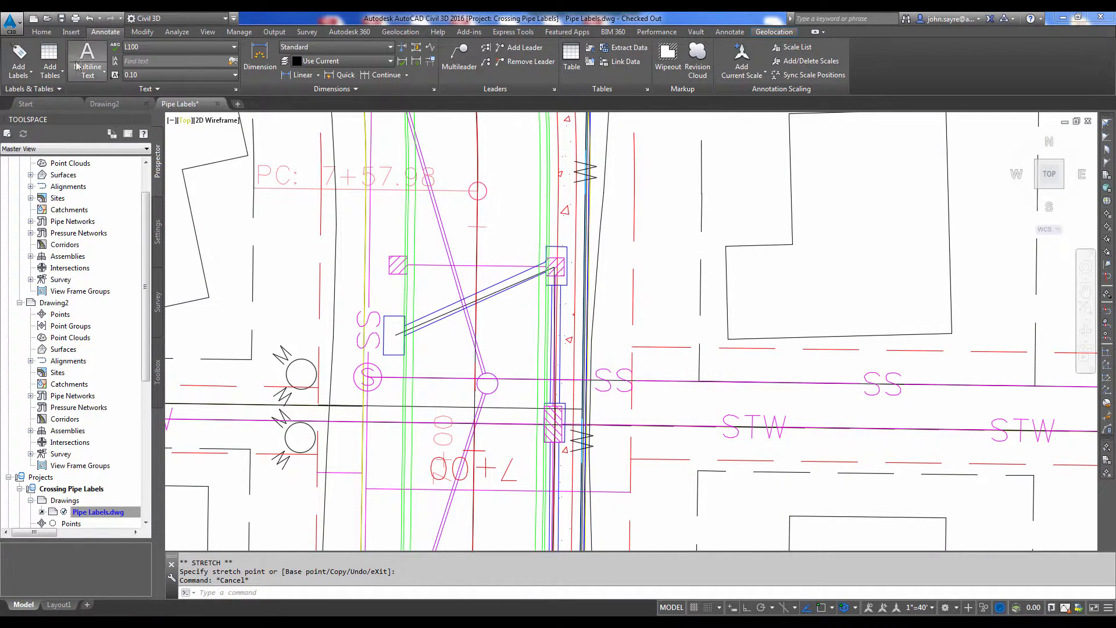
click(41, 32)
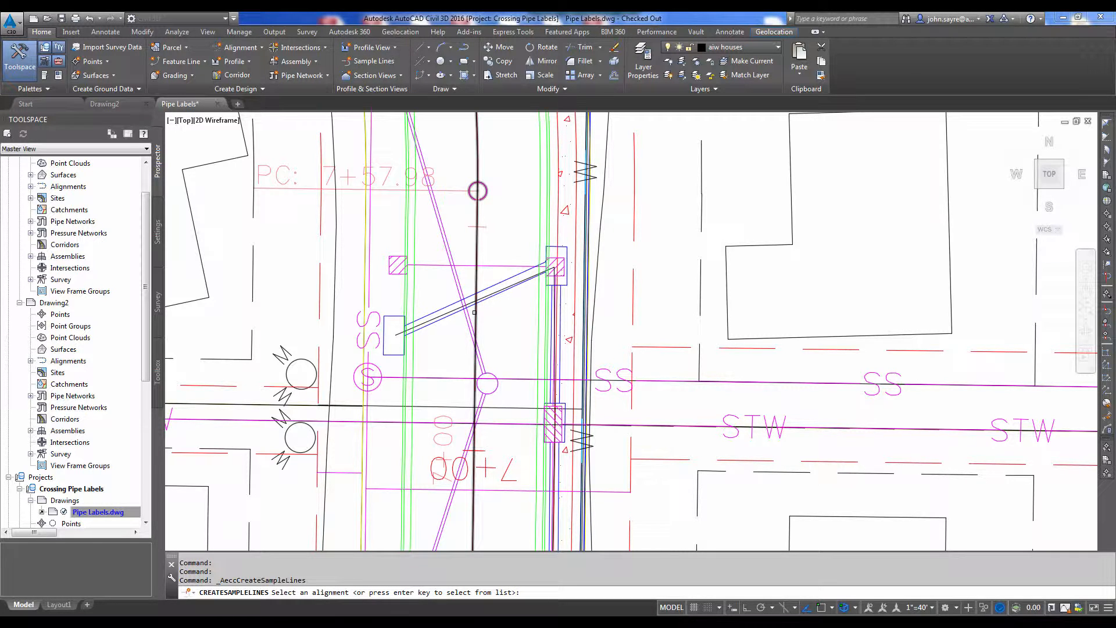
click(476, 314)
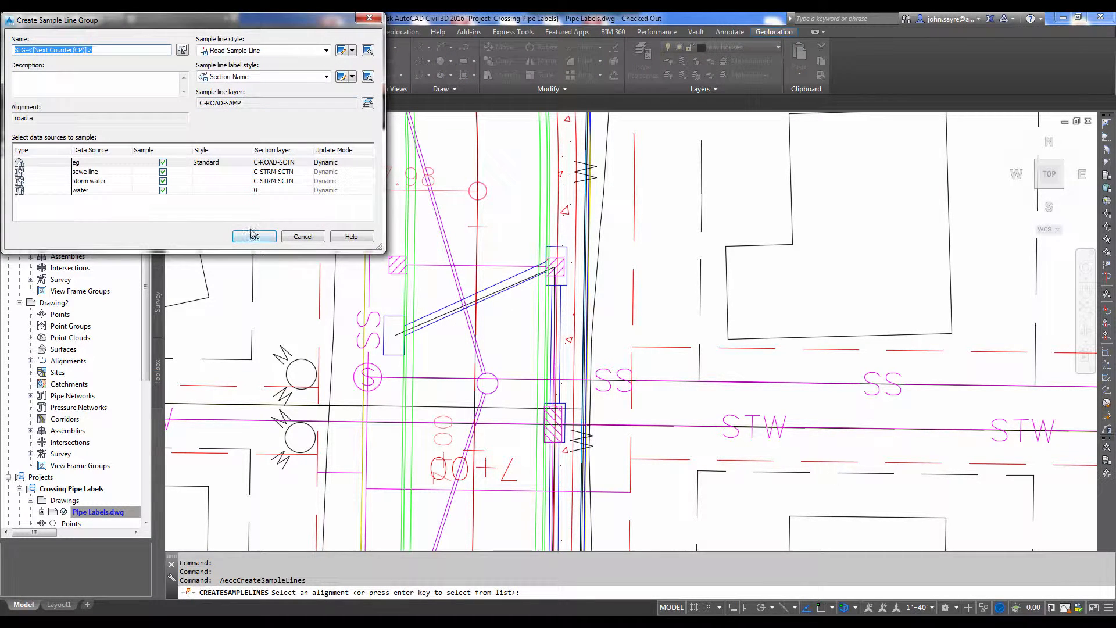
click(258, 238)
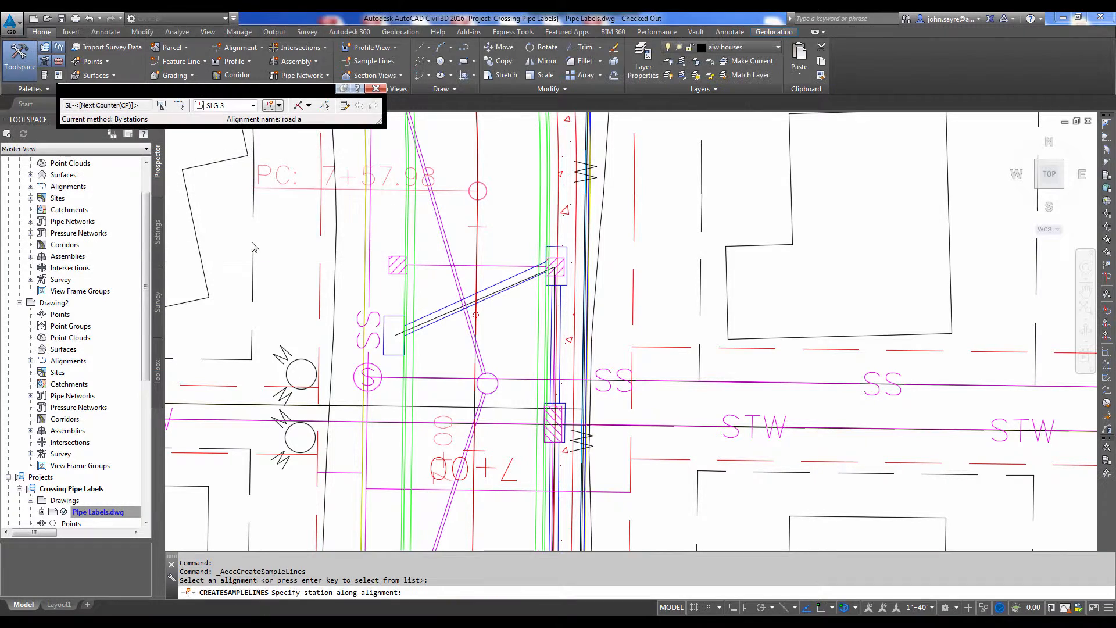
Add a sample line through the pipe crossing at about station 7+33, with left and right swath widths of 50
click(516, 302)
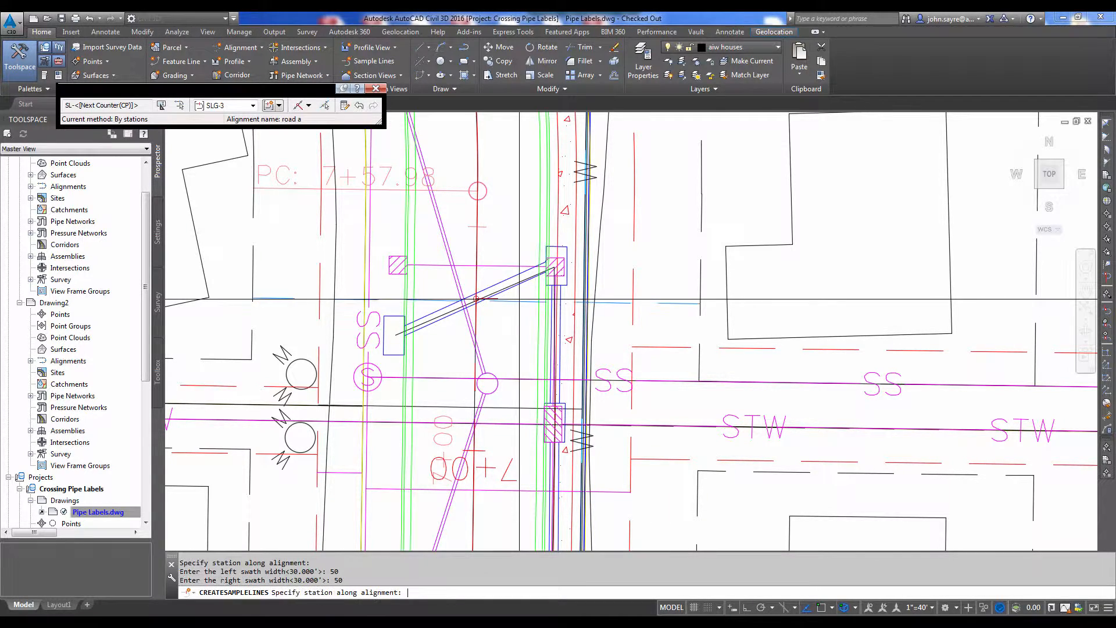
key(Return)
scroll(605, 461, down, 2)
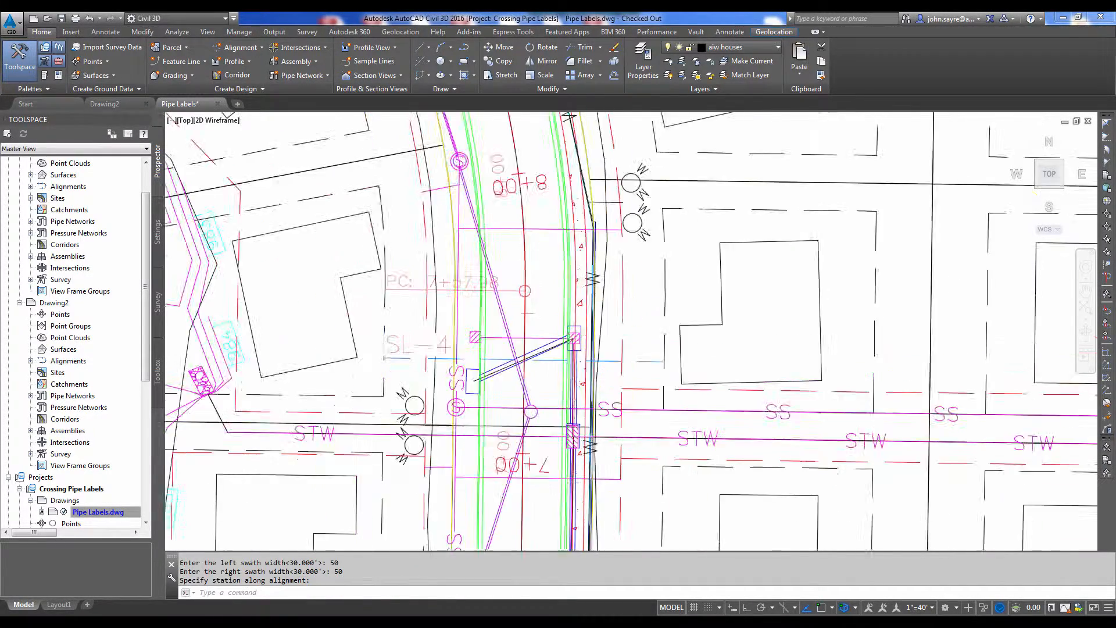
Create a section view of the new sample line in the Road Section style and place it to the right of the profile view
scroll(600, 457, down, 10)
mouse_move(685, 502)
middle_down()
mouse_move(468, 422)
mouse_move(350, 323)
middle_up()
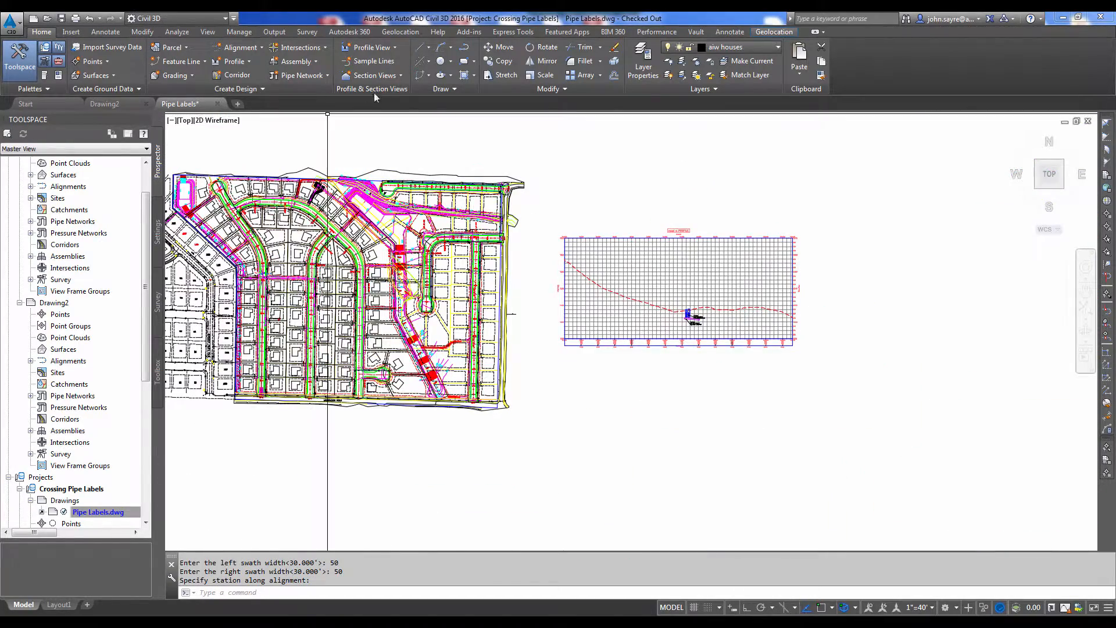
click(399, 76)
click(411, 117)
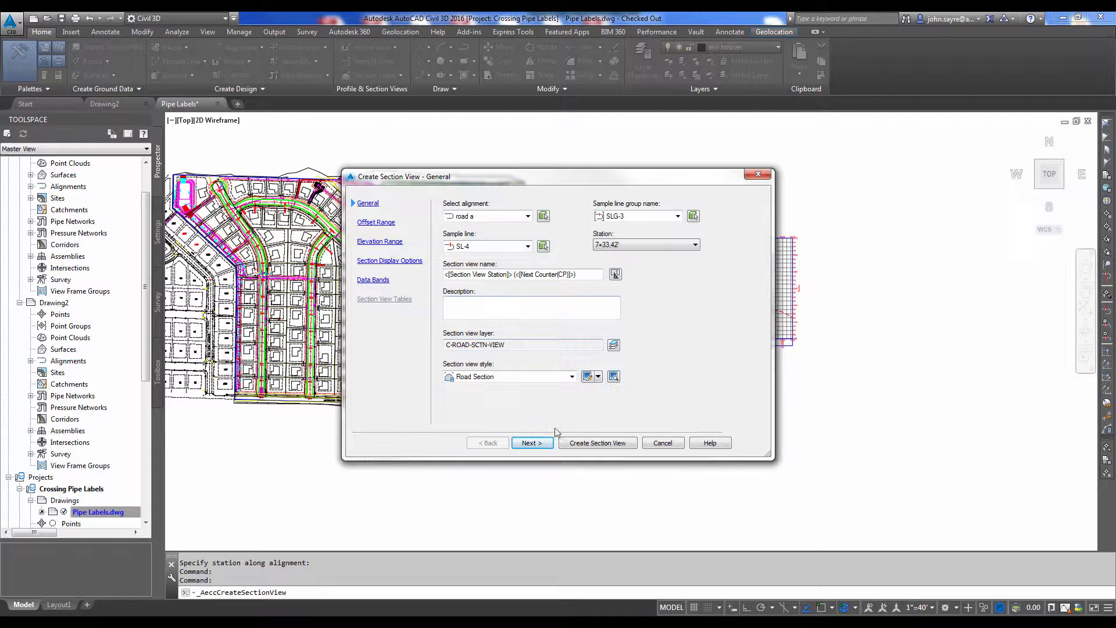
click(532, 444)
click(569, 448)
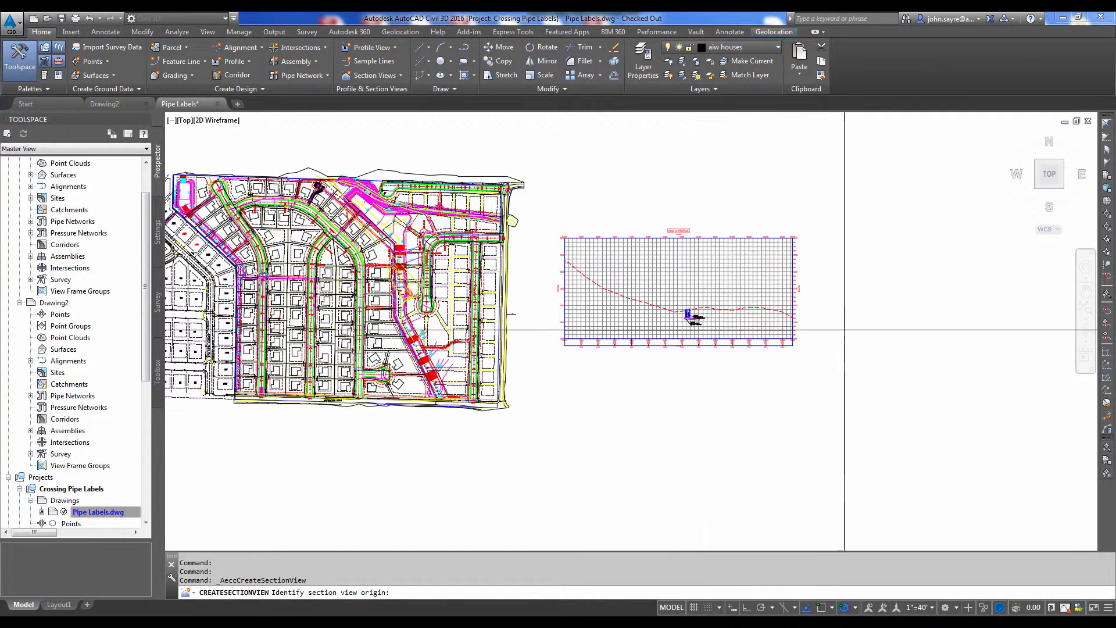
click(847, 319)
scroll(857, 321, up, 4)
scroll(867, 321, up, 5)
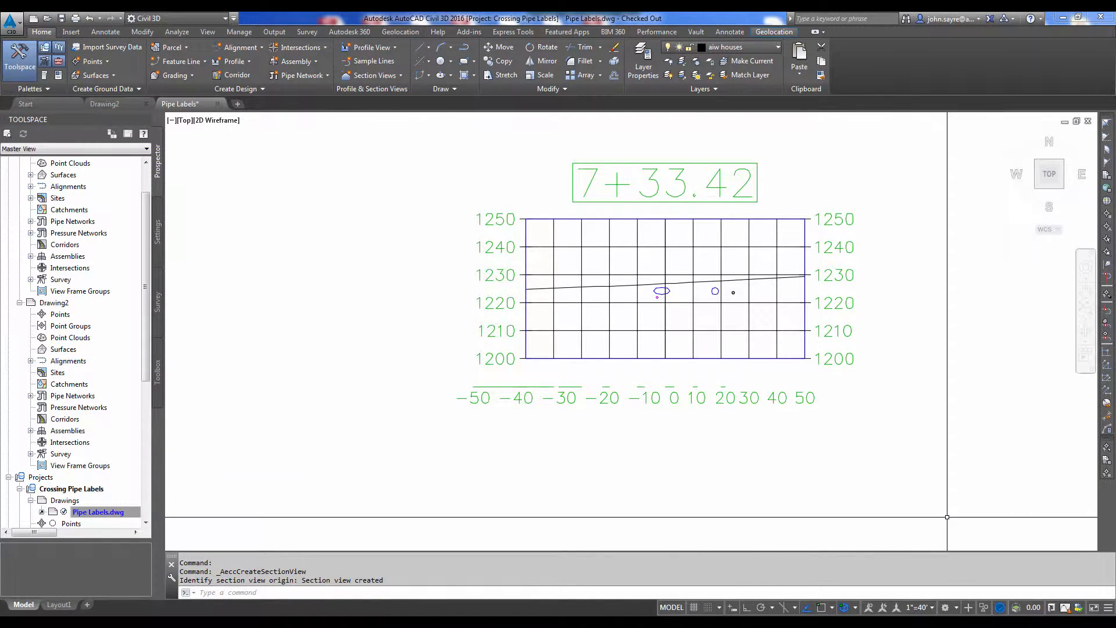
Set the annotation scale to 1"=10' for the section view
click(932, 607)
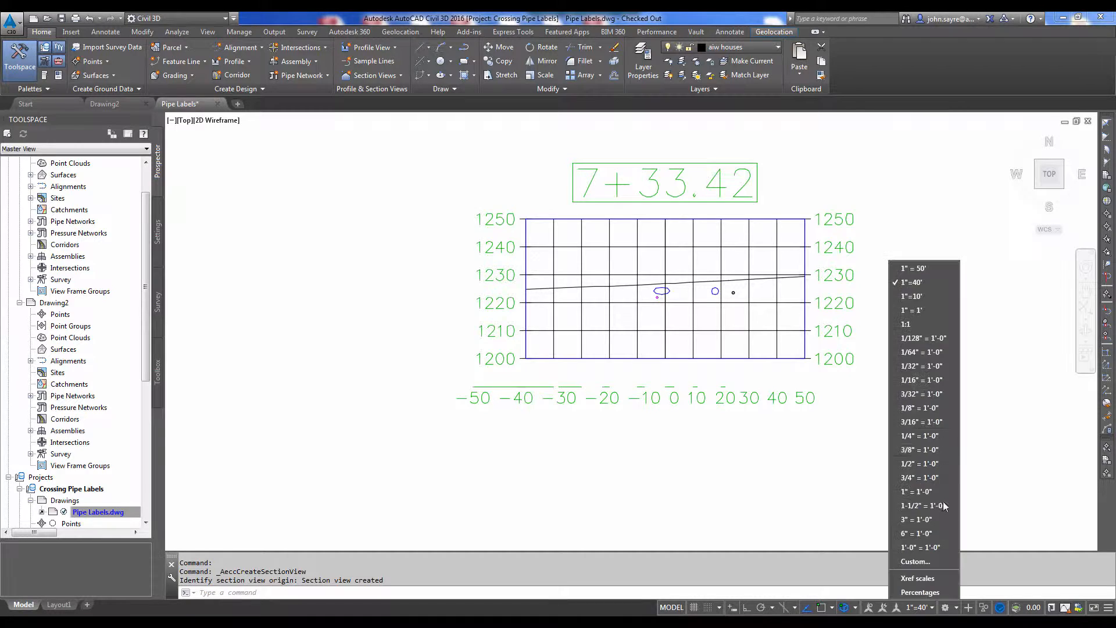
click(918, 297)
scroll(665, 358, up, 4)
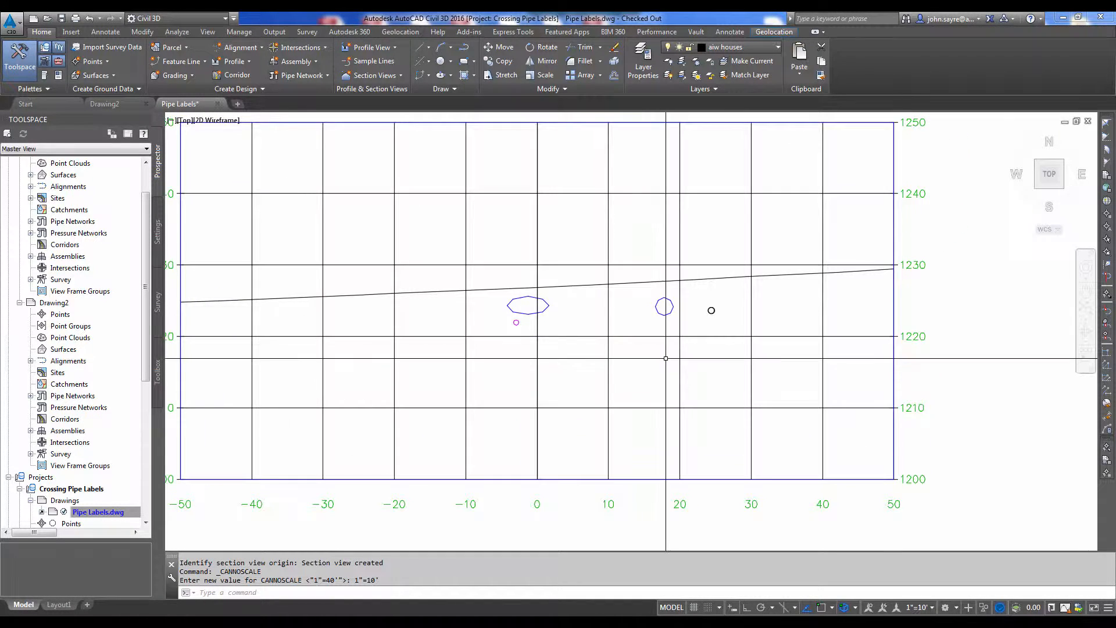
scroll(665, 358, down, 2)
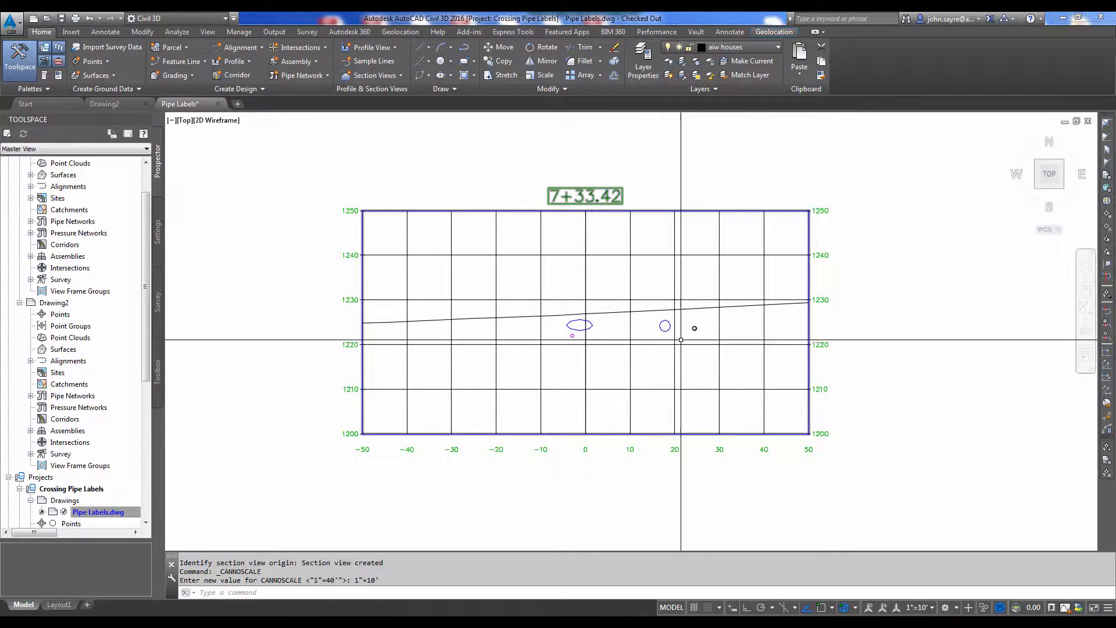
Add a Single Part Section pipe network label in the Standard style to the elliptical storm pipe in the section view
scroll(694, 329, up, 2)
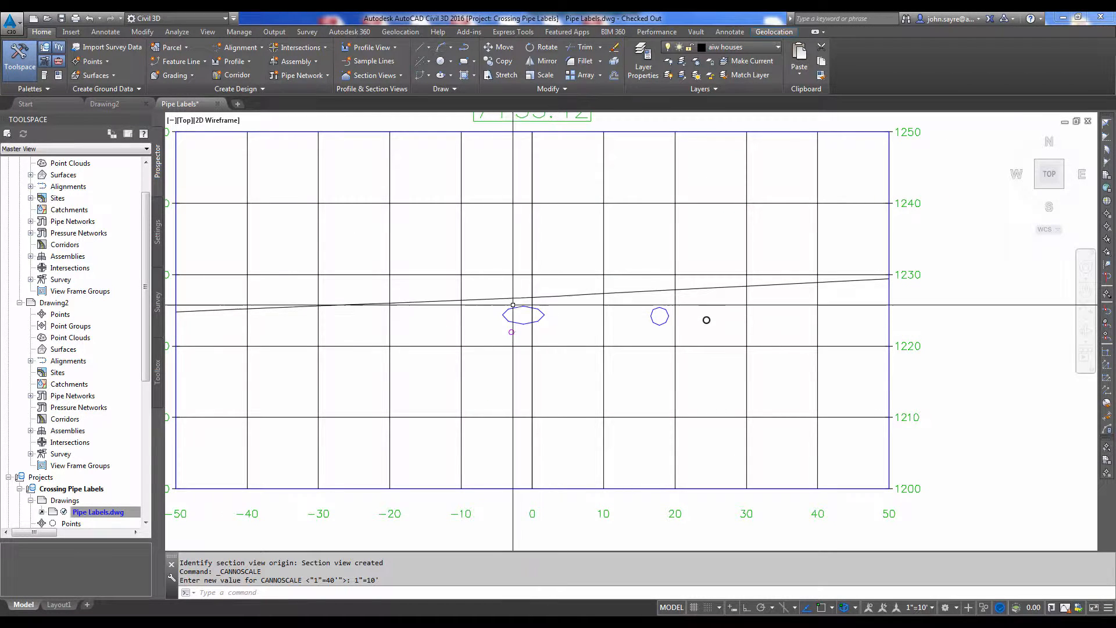
middle_drag(517, 322, 555, 310)
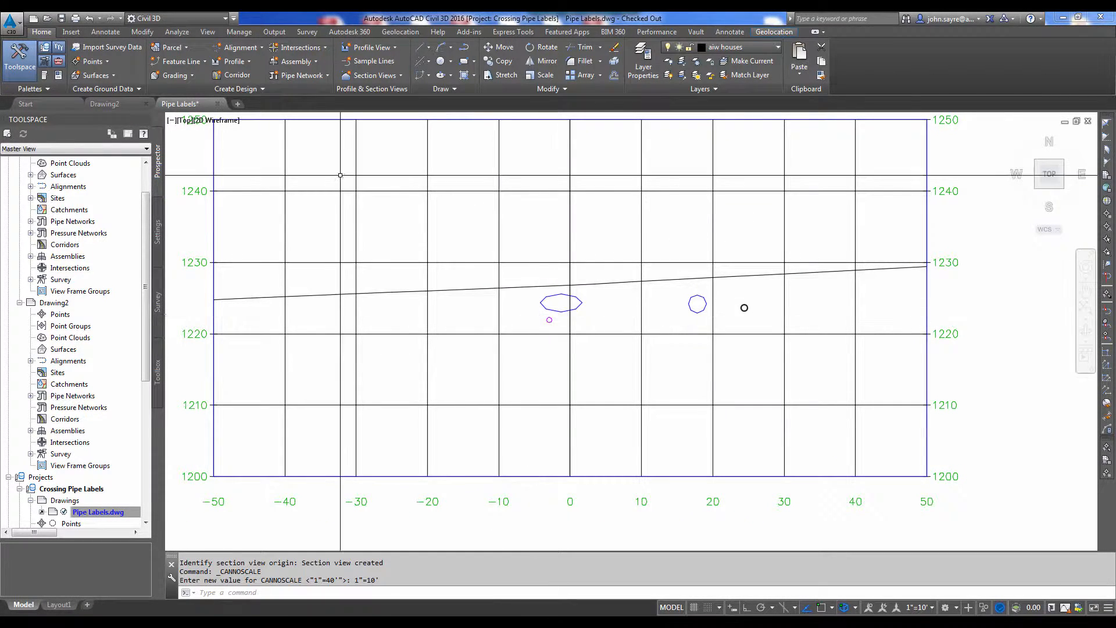
click(105, 32)
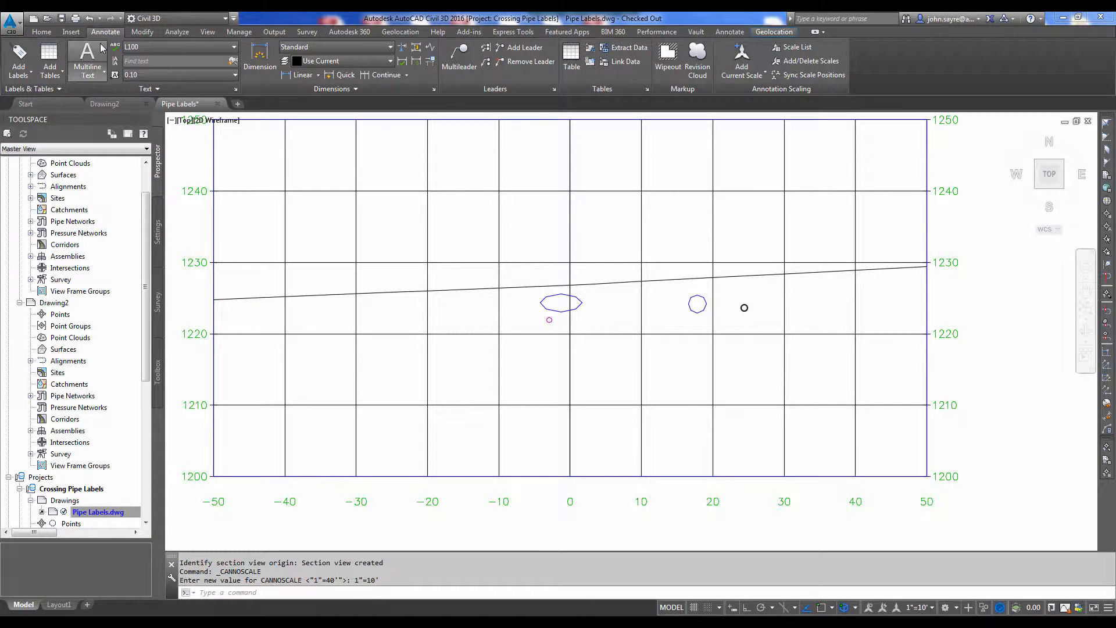
click(28, 76)
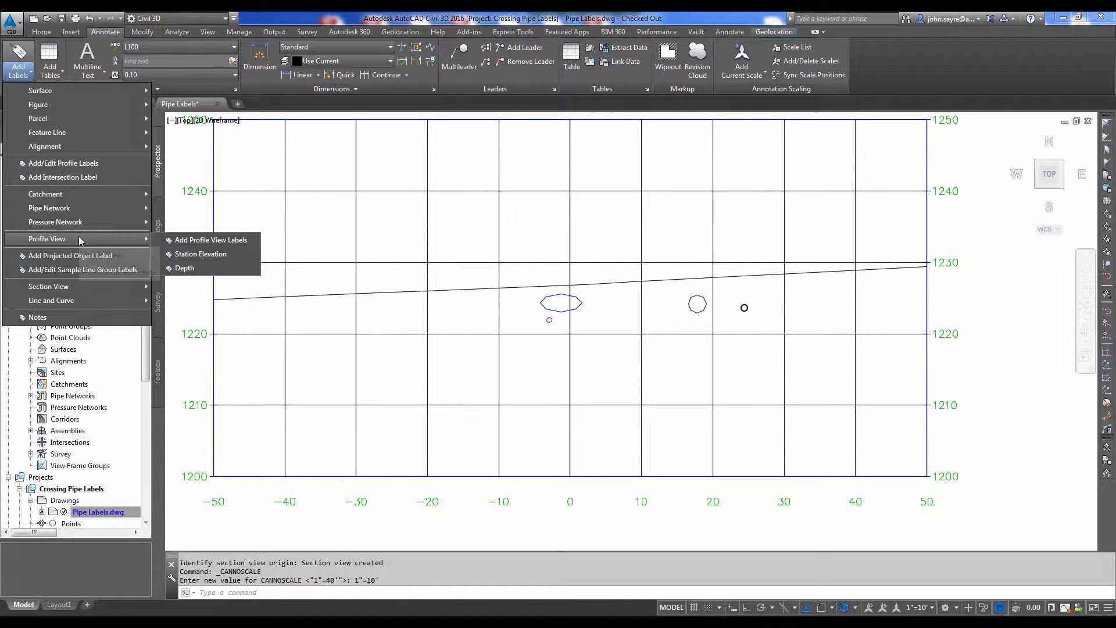
mouse_move(95, 205)
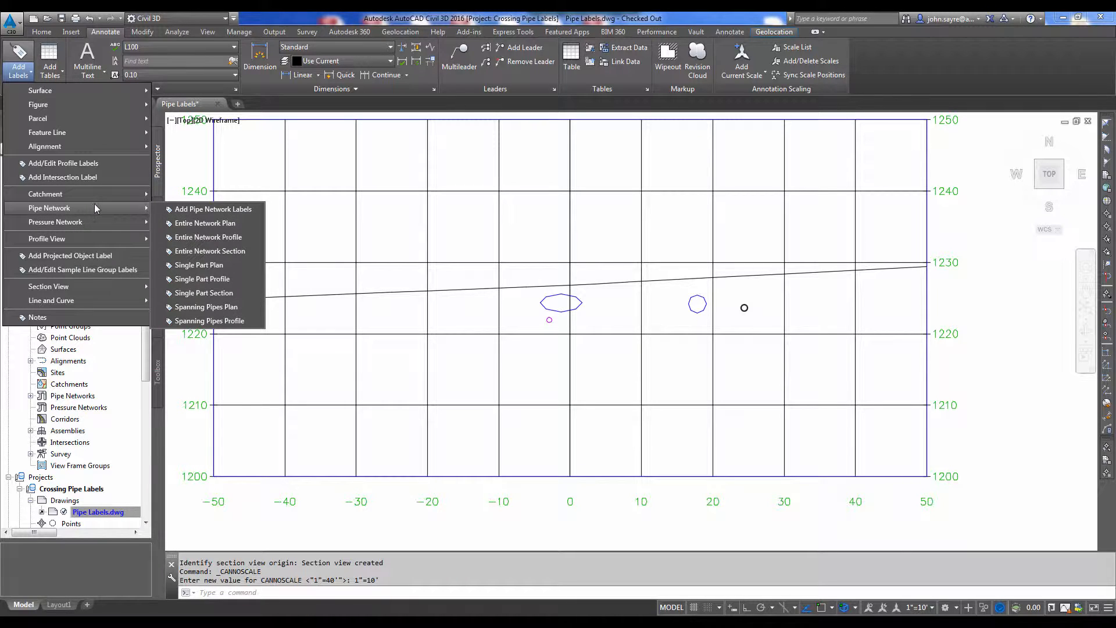
click(219, 223)
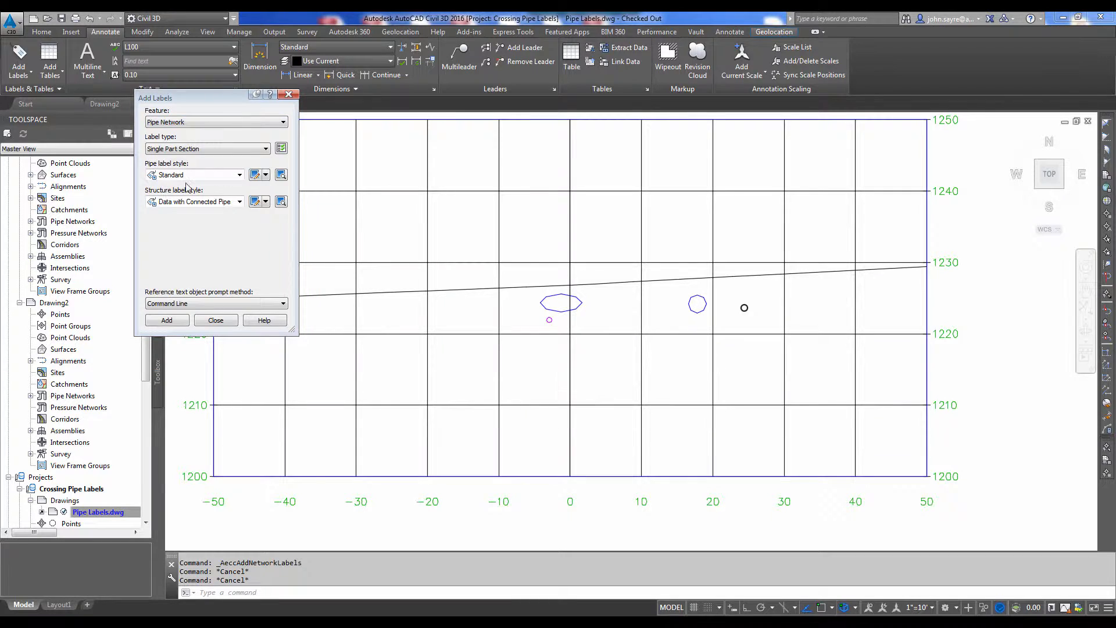
click(167, 320)
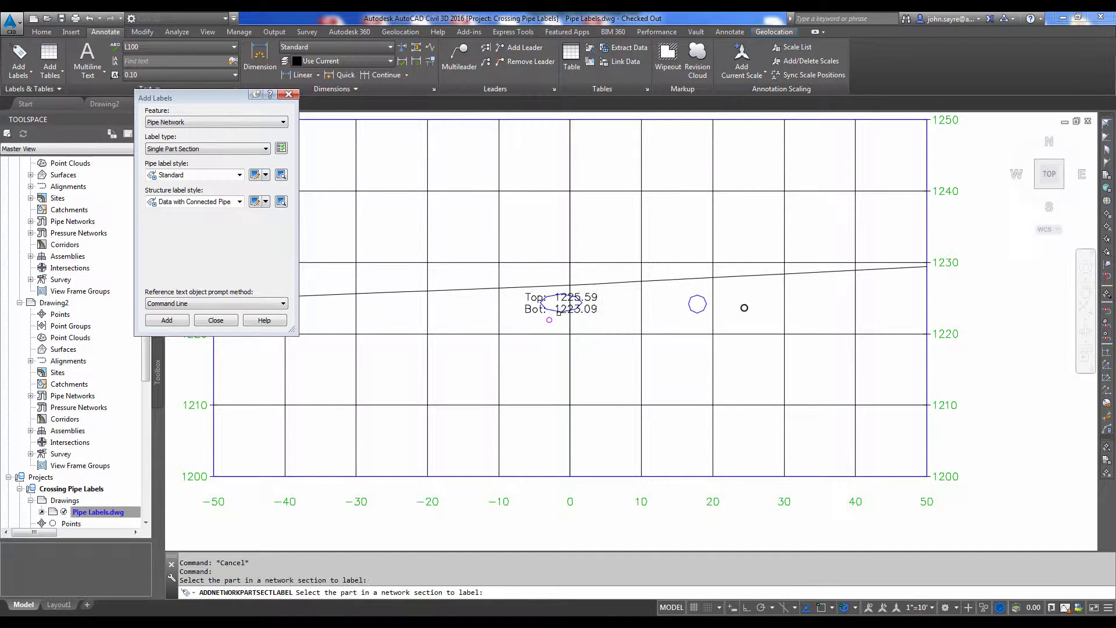
click(538, 302)
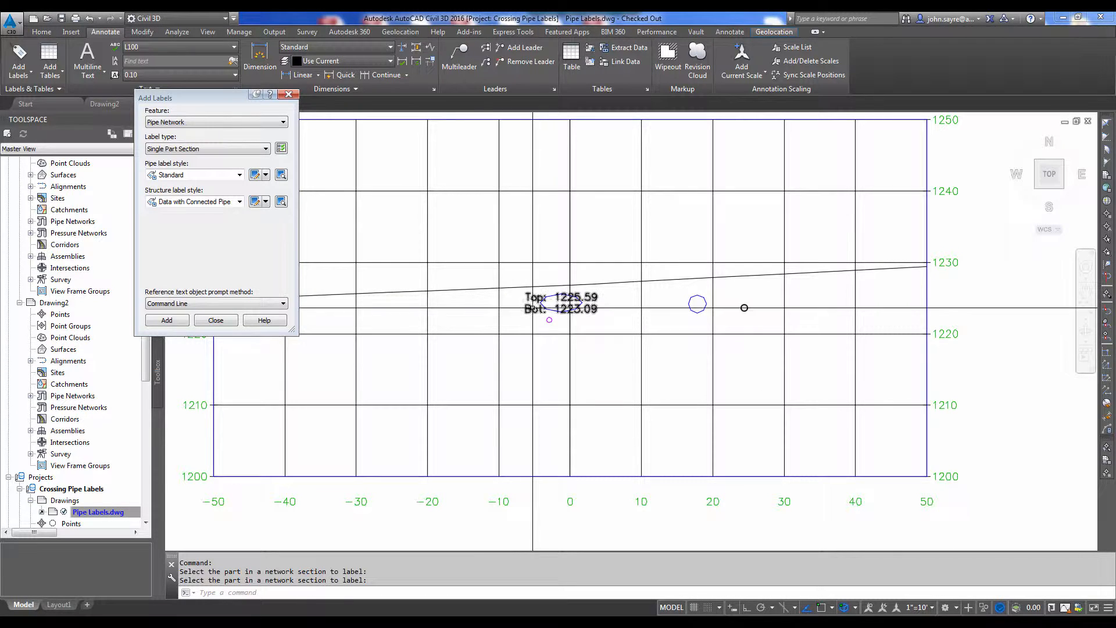
Move the storm pipe's section label clear of the pipes, down and to their left
click(563, 303)
click(561, 302)
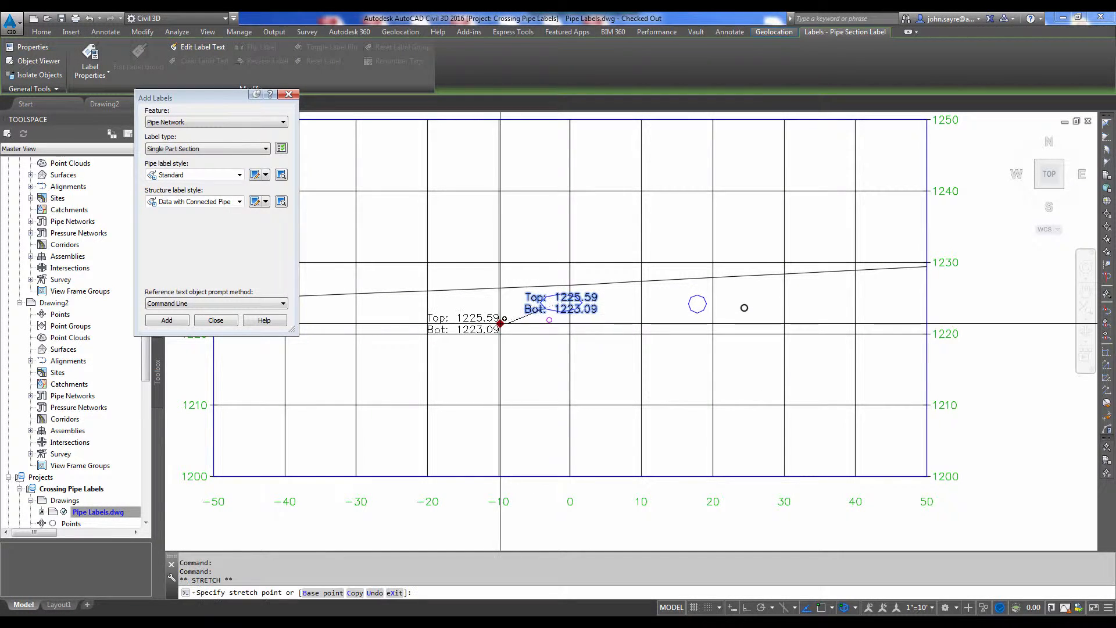
click(479, 332)
key(Escape)
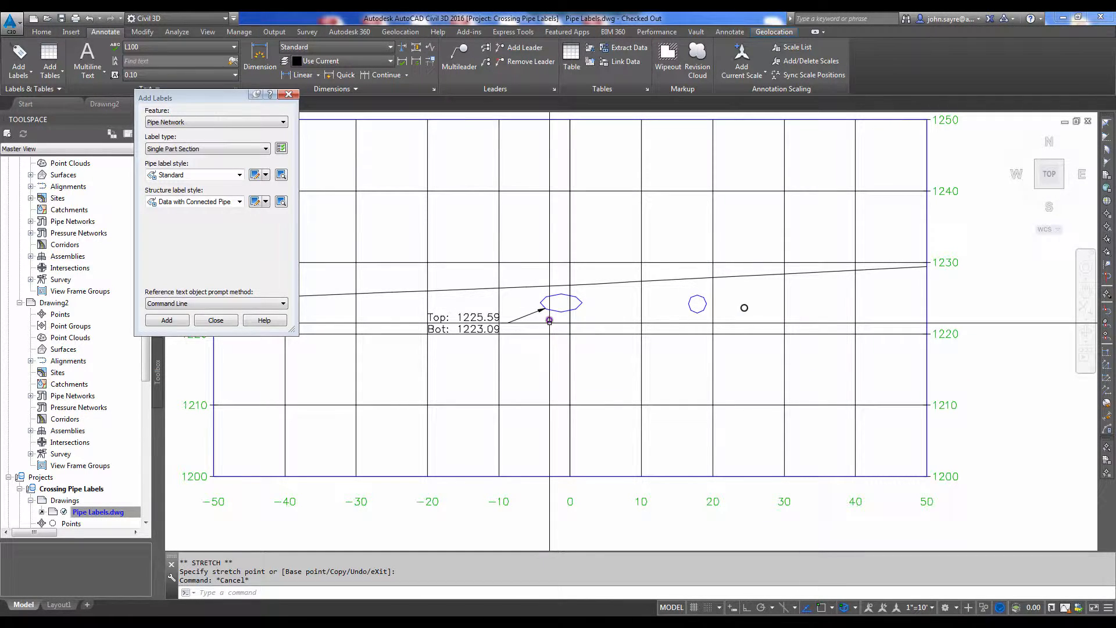
Label the small sewer pipe in the section view with the Standard style and move its label below the storm pipe label
click(171, 320)
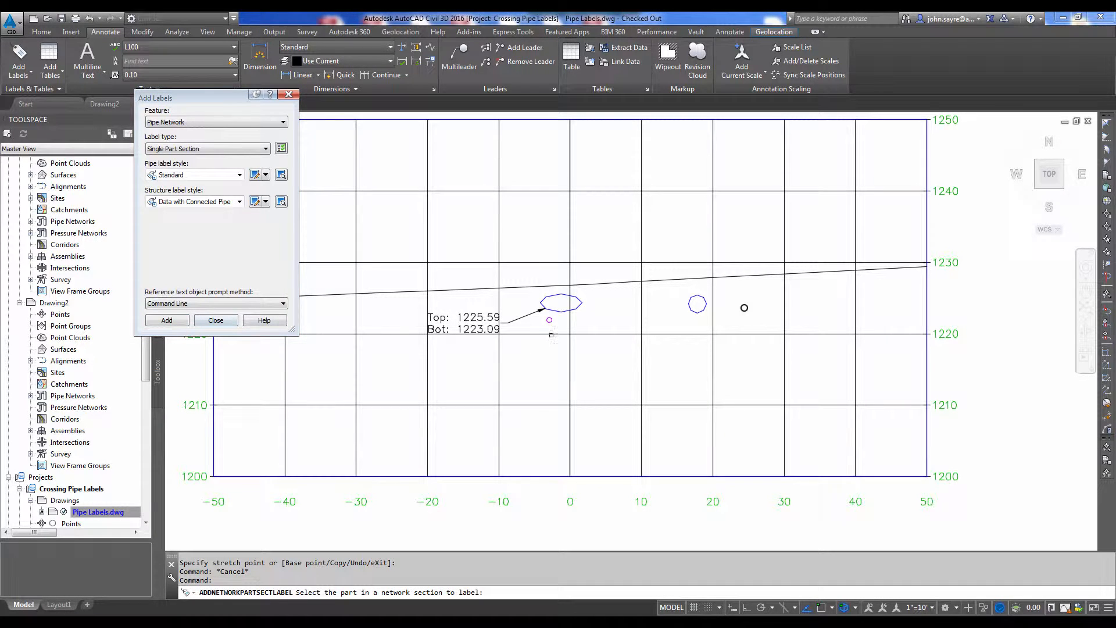
key(Return)
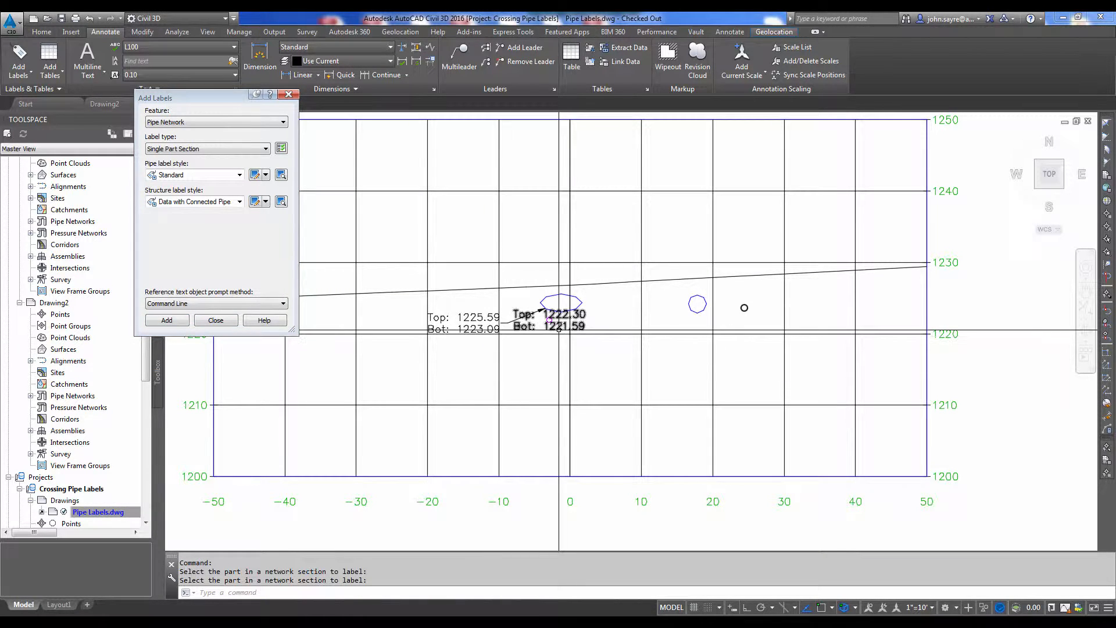
click(559, 327)
drag(549, 320, 461, 359)
key(Escape)
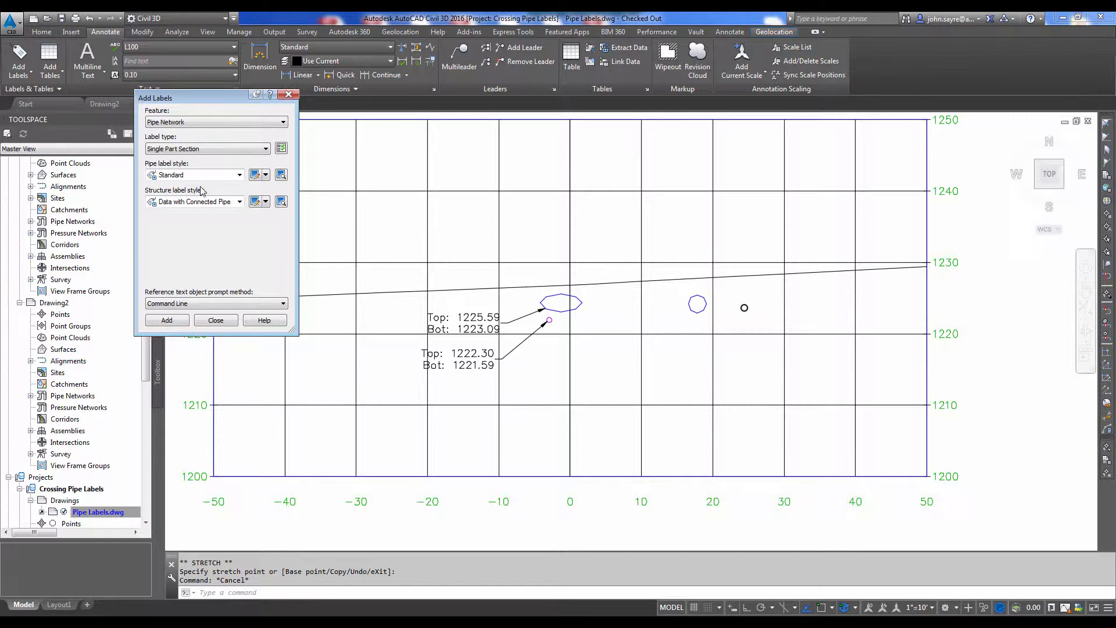
click(220, 323)
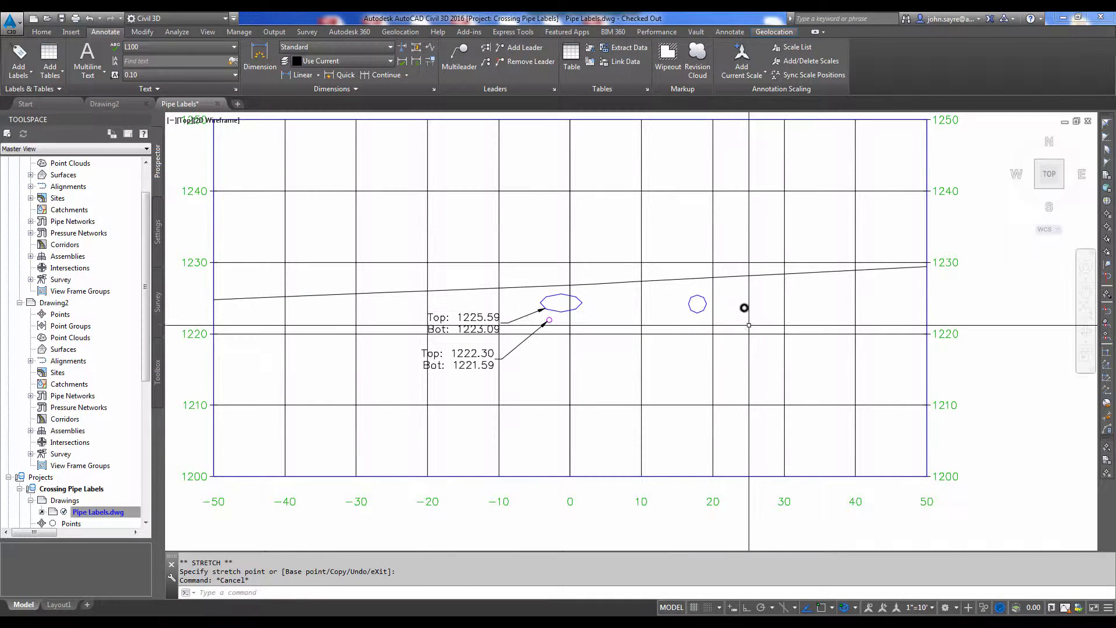
Add a Single Pressure Part Section label in the Standard style to the water pipe in the section view
click(27, 75)
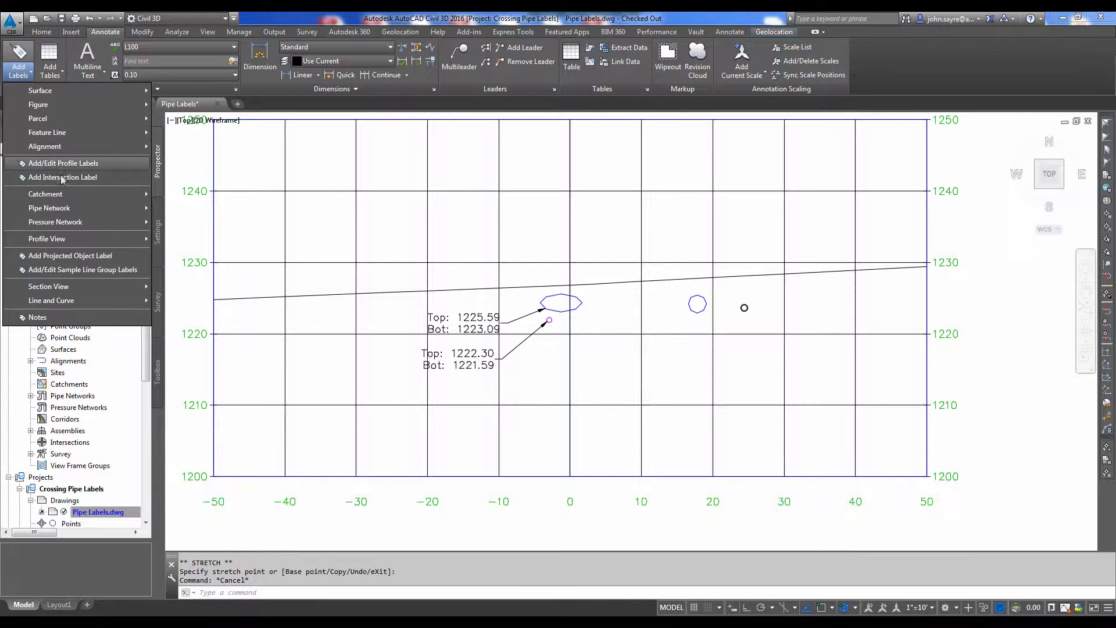
mouse_move(81, 224)
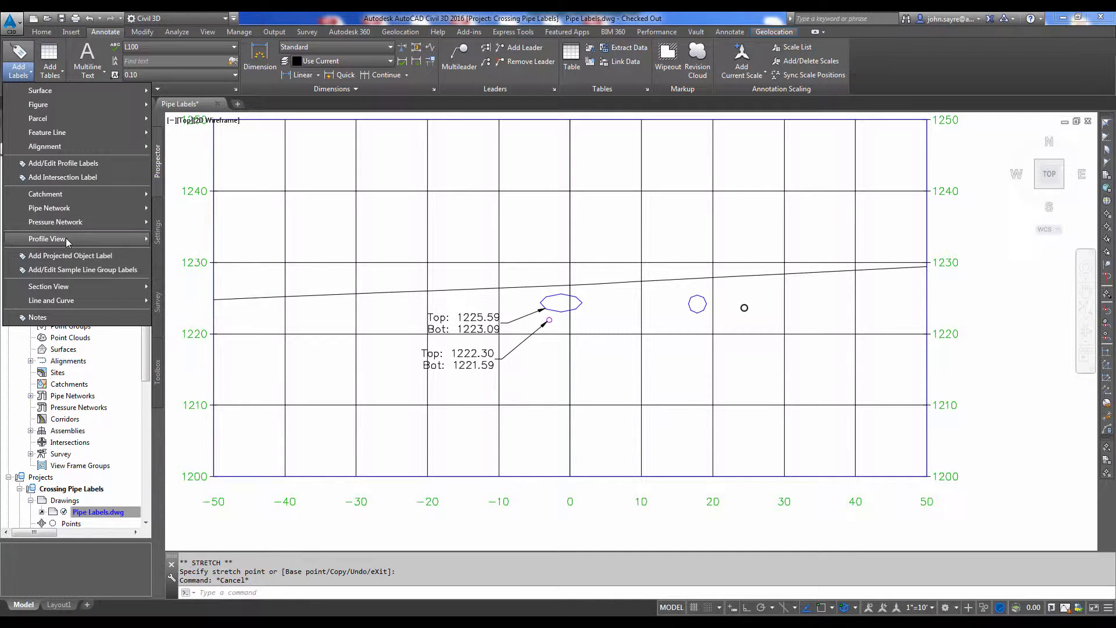
click(222, 226)
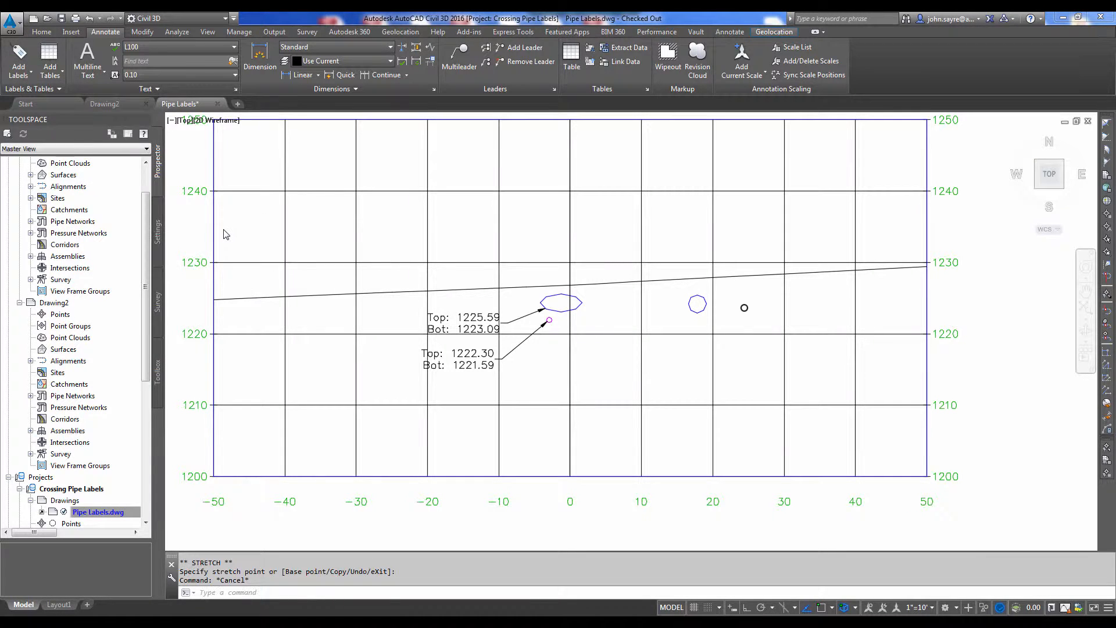
click(263, 149)
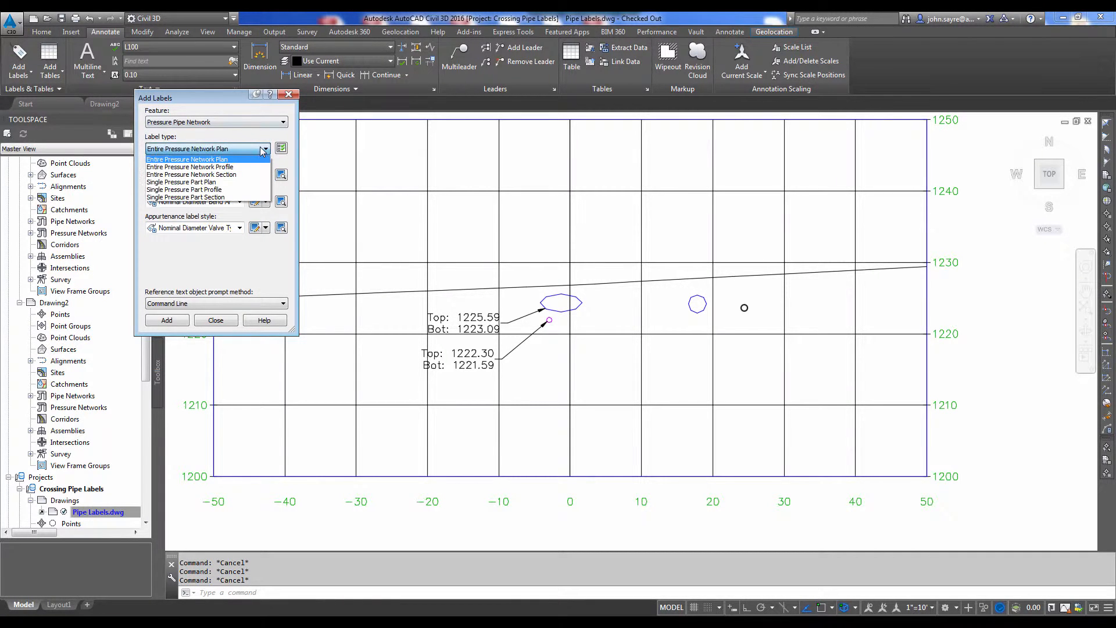
click(228, 198)
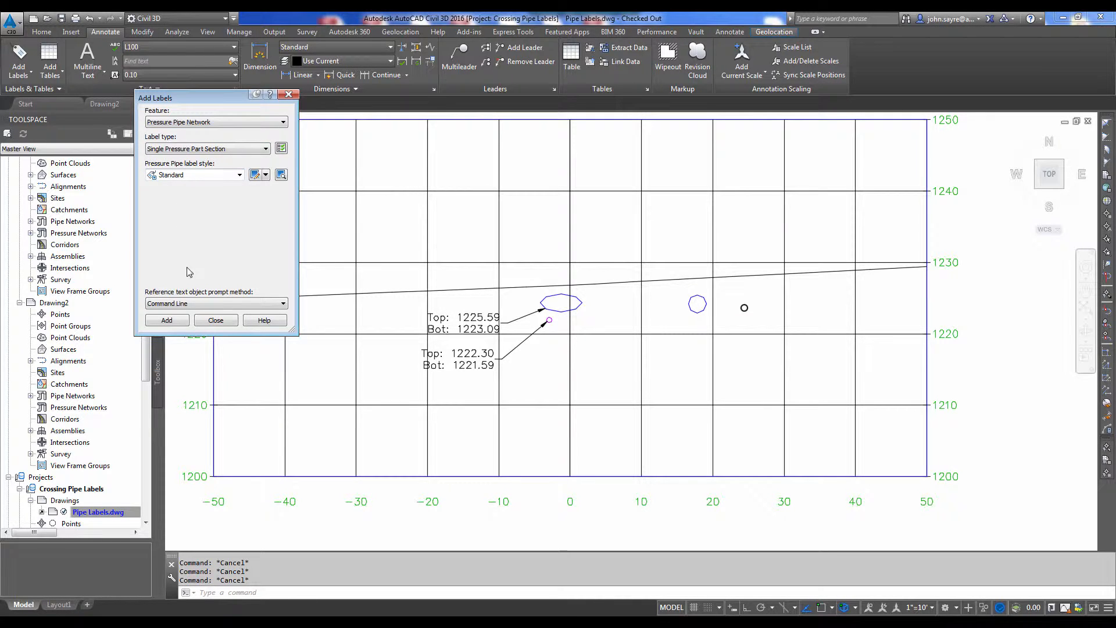
click(167, 320)
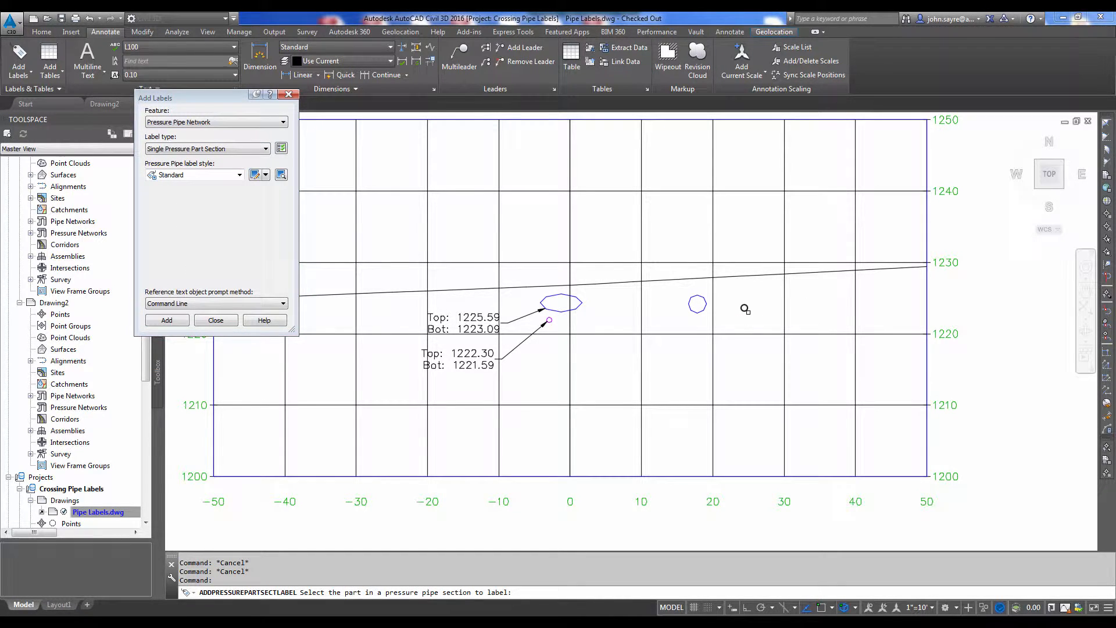
key(Return)
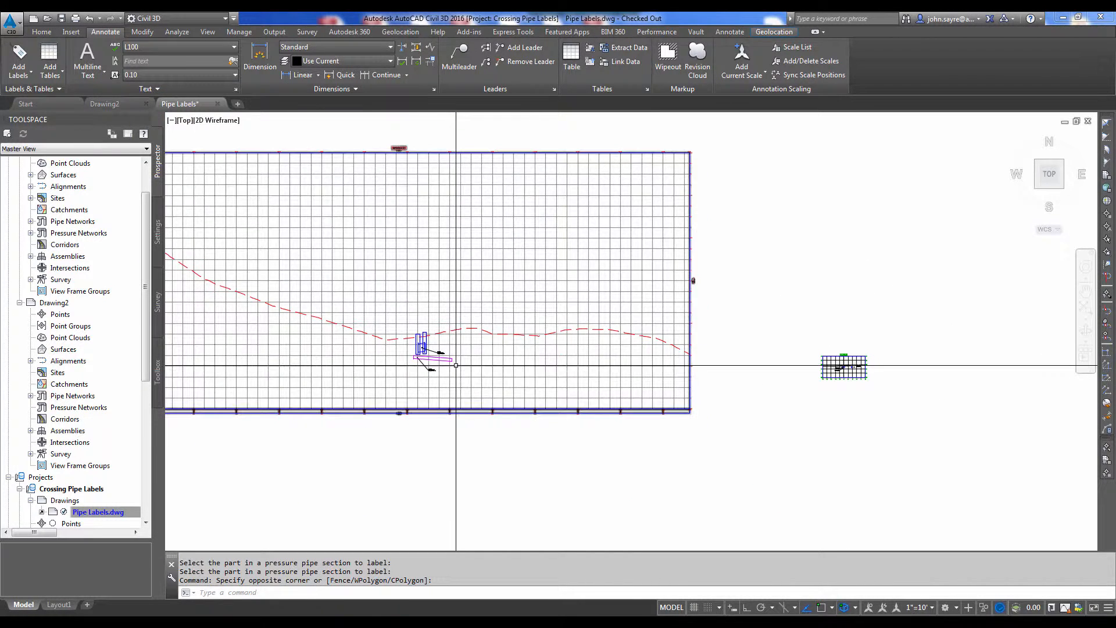
middle_drag(430, 398, 502, 414)
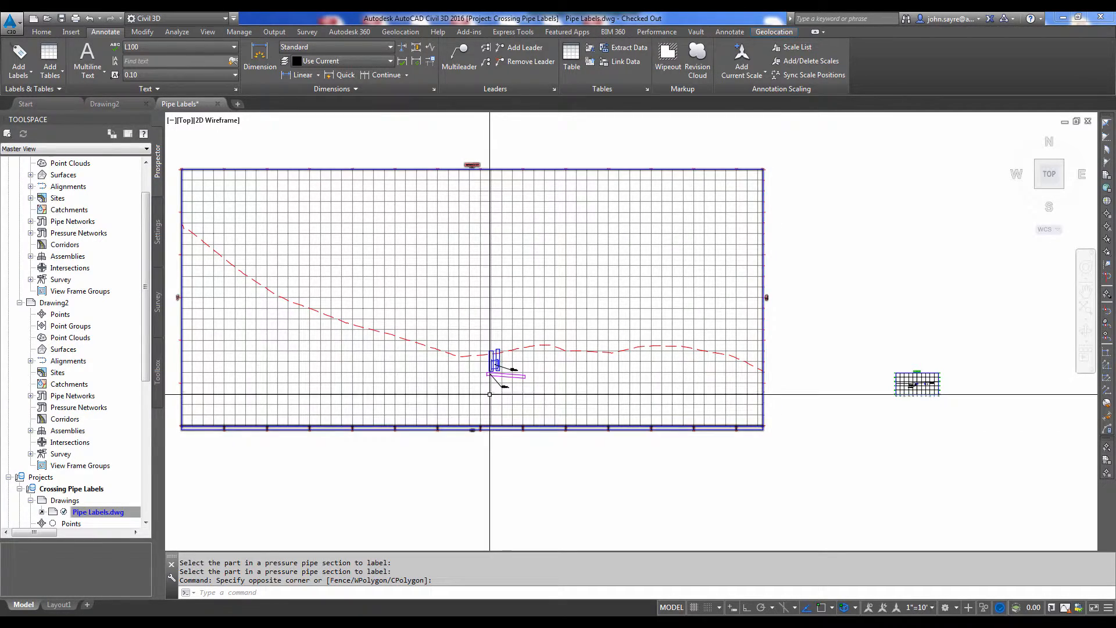